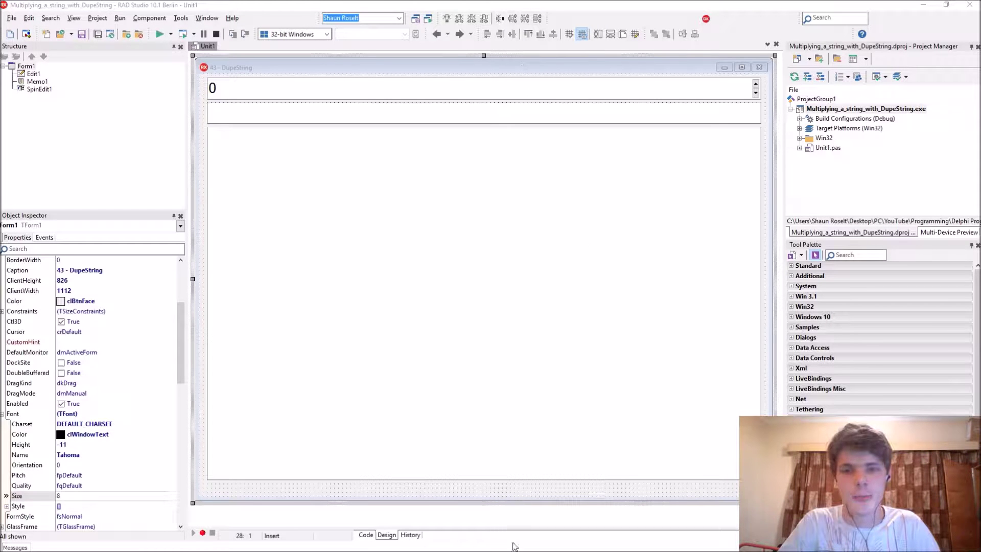
Launch Notepad++ from Windows search and start a new blank document.
key(super)
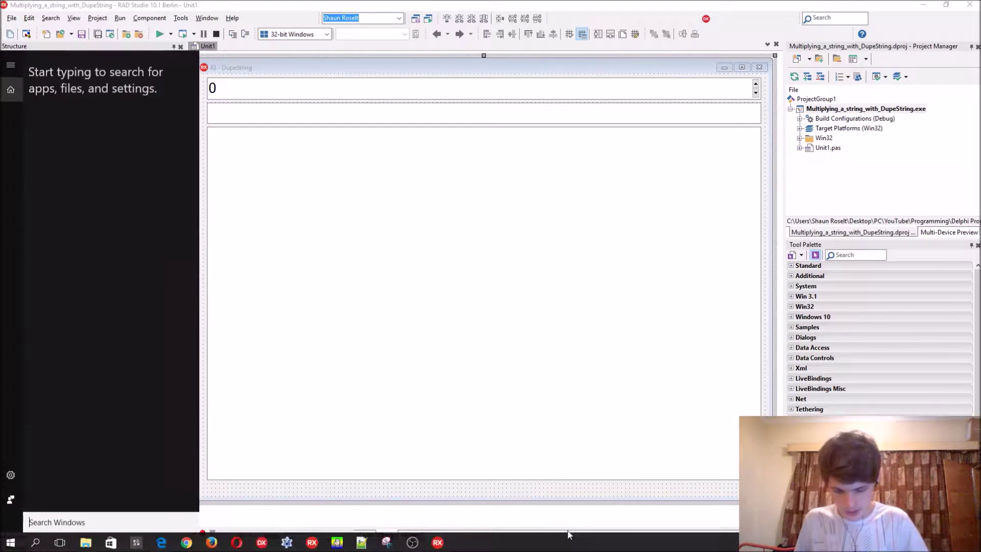
text(notepadd)
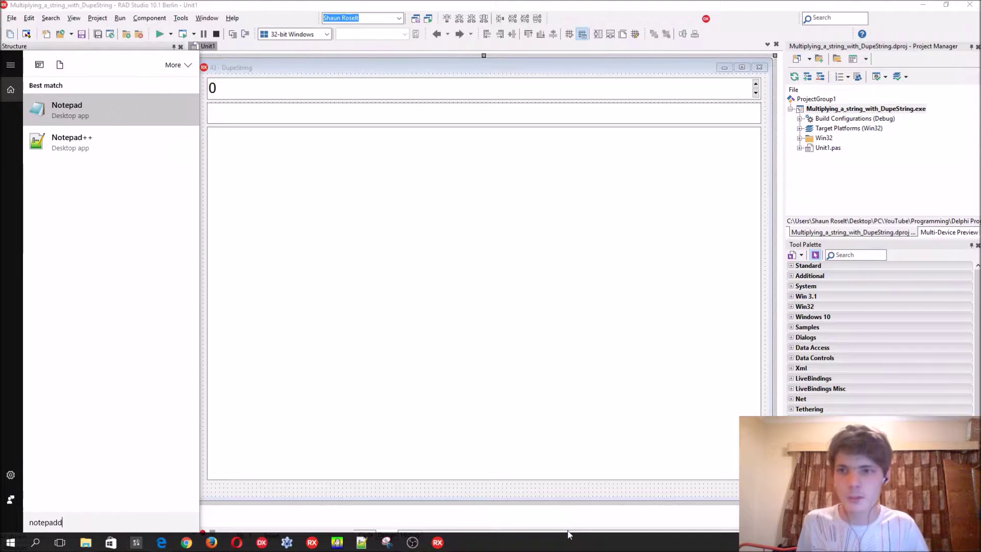
text(++)
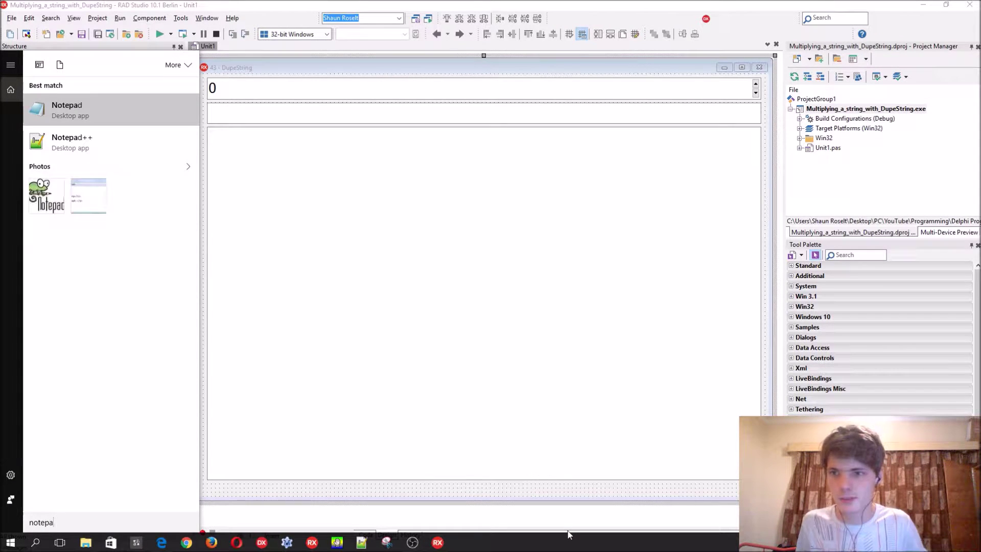
key(Return)
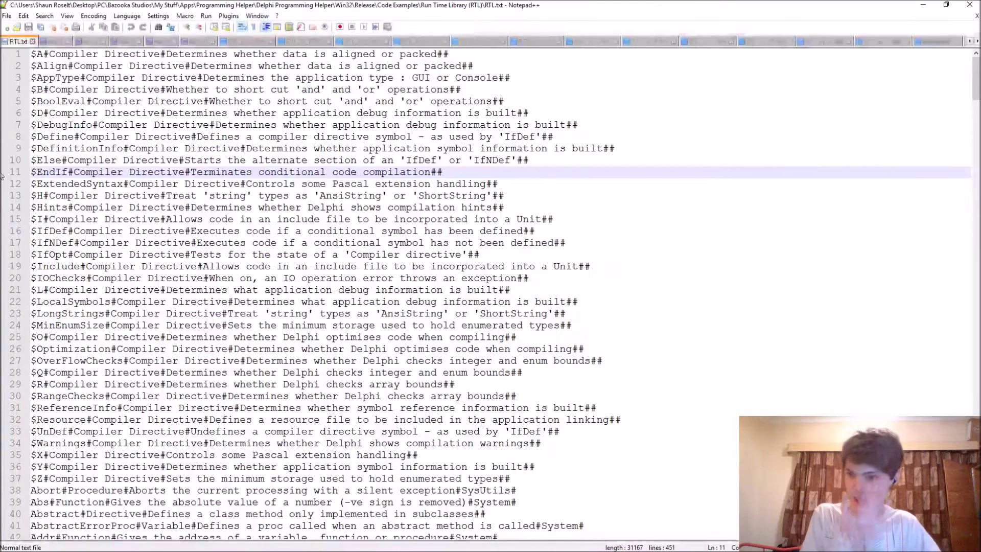
click(6, 26)
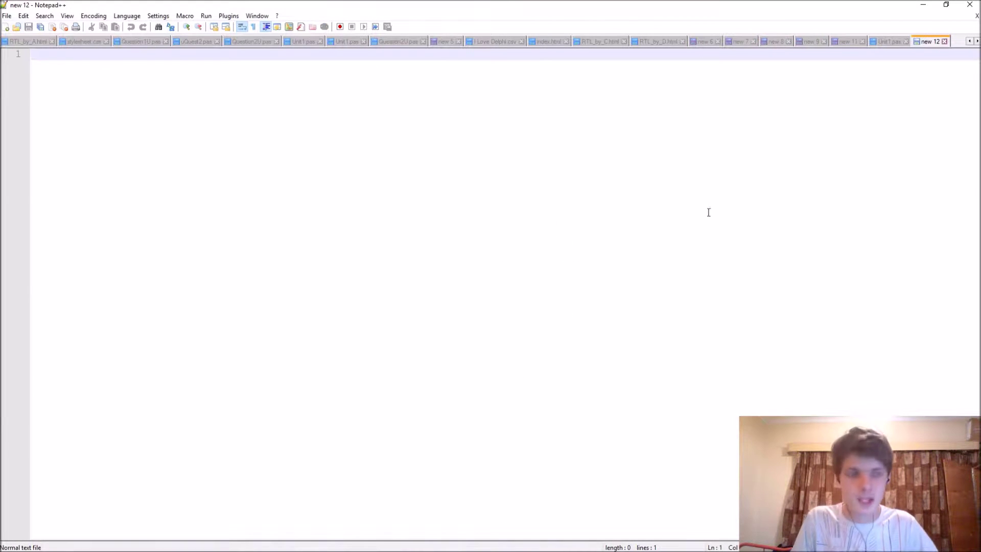
text('hello' *)
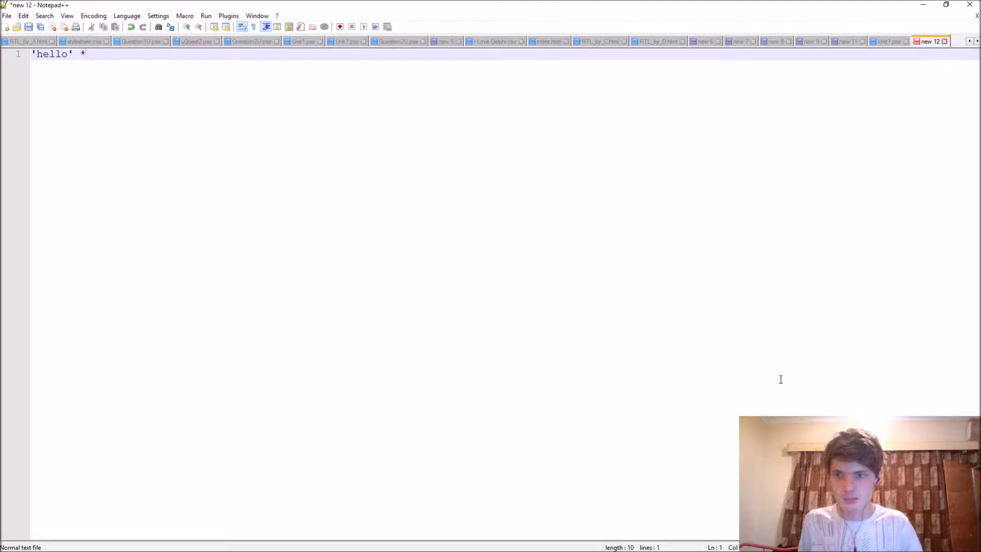
Write the 'hello' * 3 = hellohellohello example, select it, and minimise Notepad++.
key(Return)
key(Return)
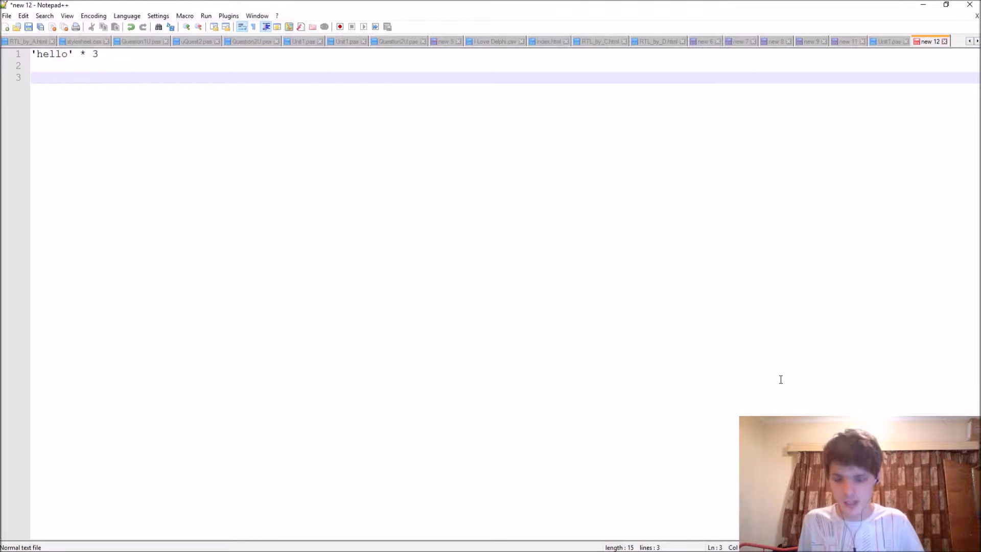
text(hellohello)
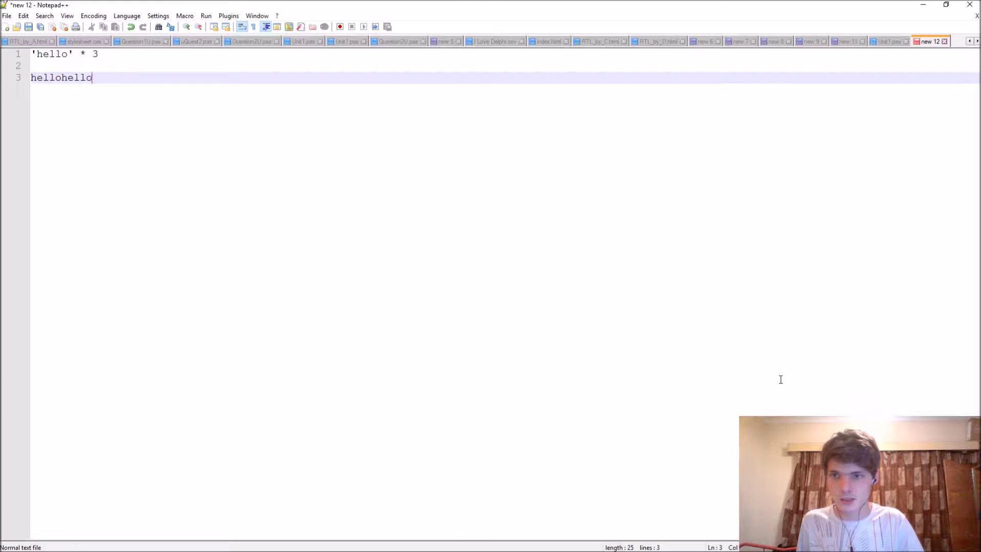
text(hello)
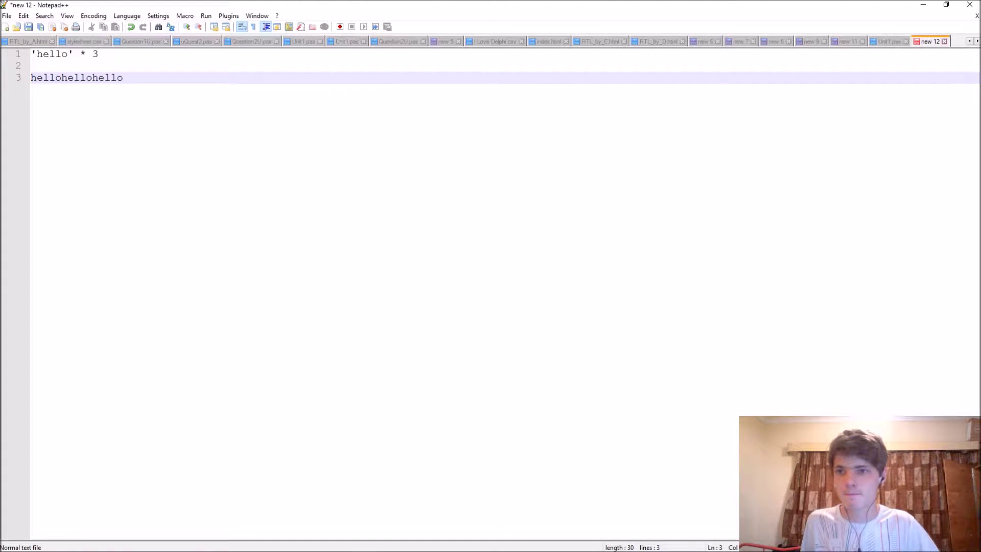
click(58, 64)
text(=)
drag(100, 53, 31, 54)
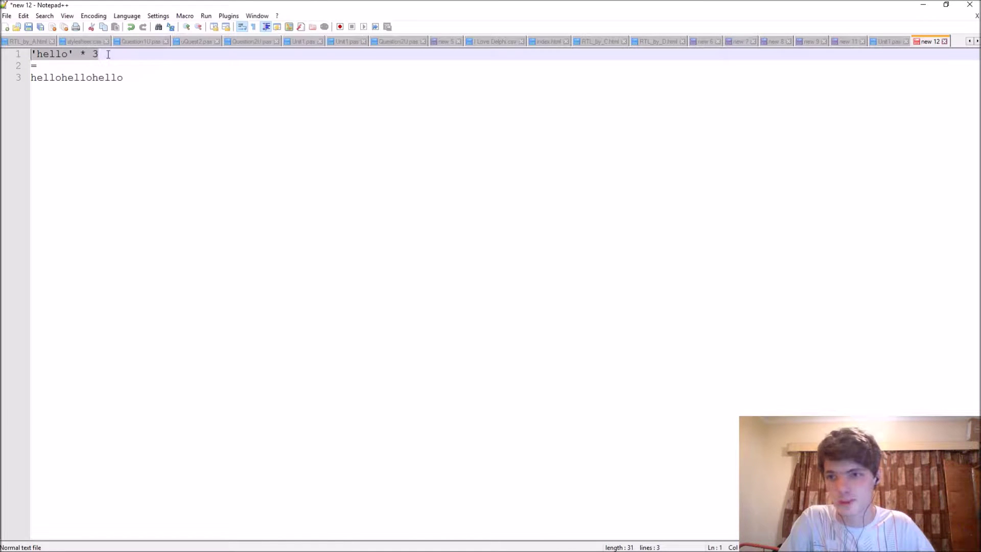
key(ctrl+a)
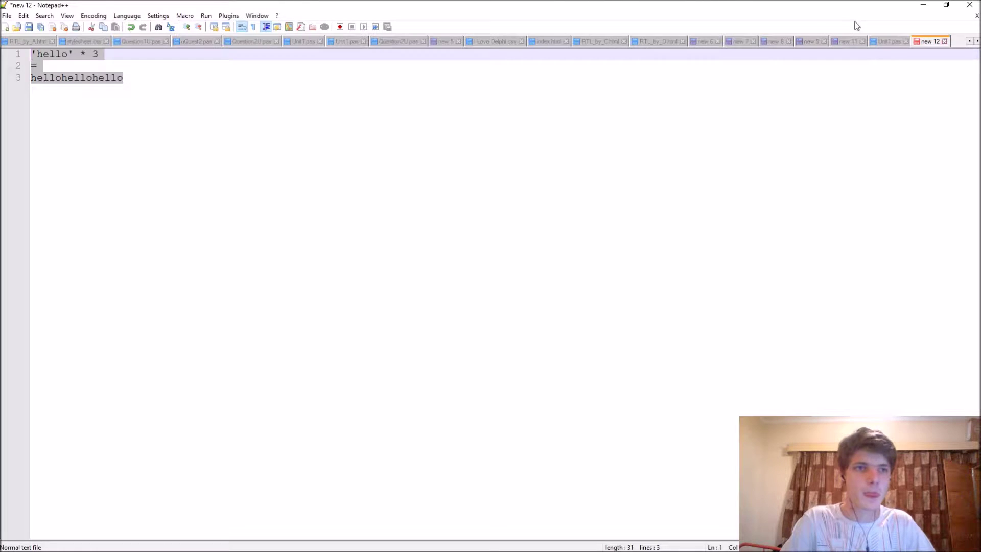
click(923, 5)
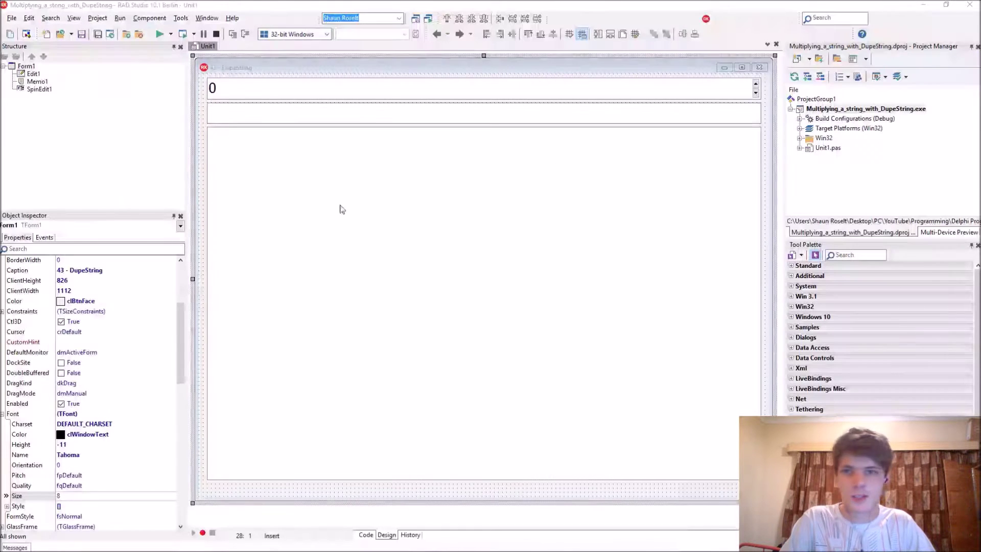
Lower Memo1's top edge to make room above the memo.
click(302, 86)
click(291, 119)
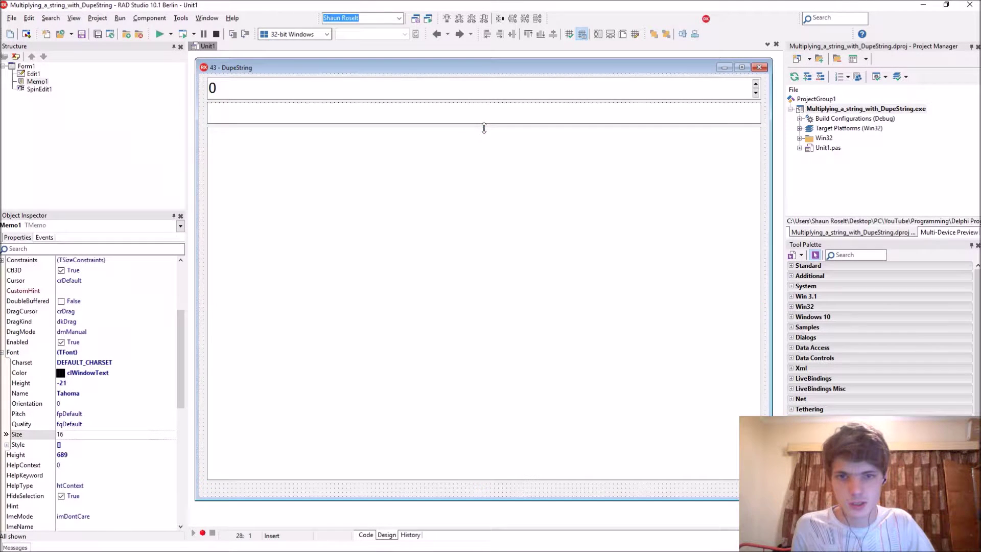
drag(484, 128, 485, 168)
click(485, 146)
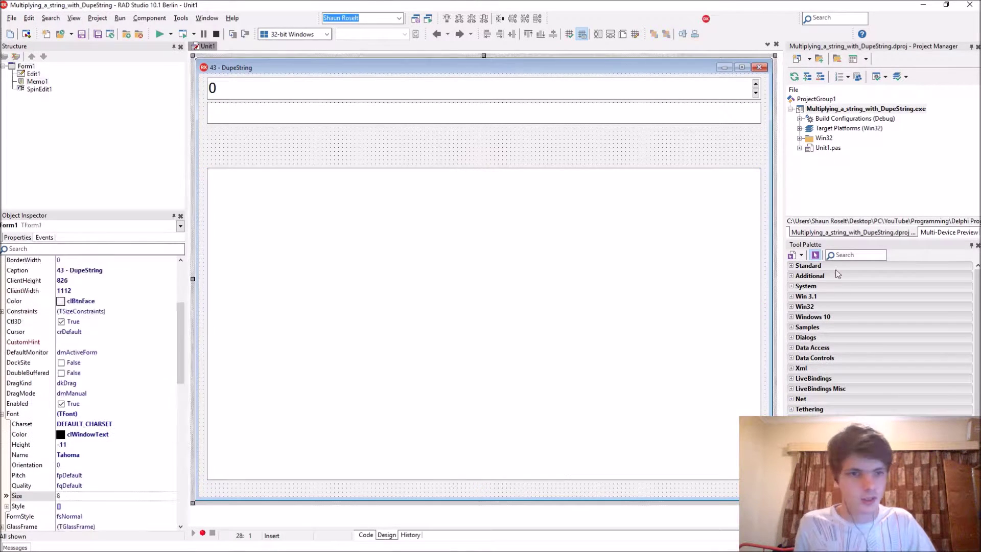
Add a TButton from the Tool Palette and place it under the edit box.
click(854, 255)
text(button)
key(Return)
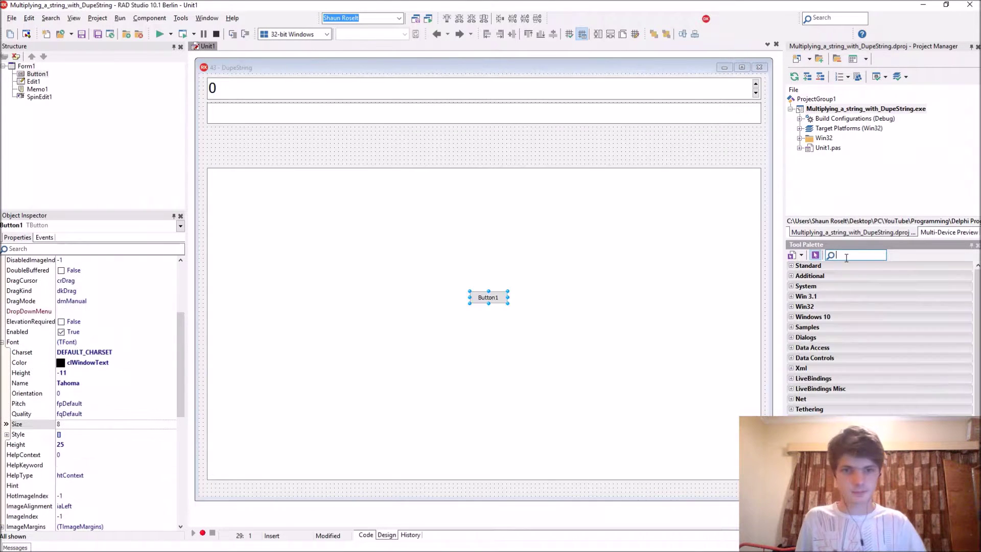
mouse_move(487, 297)
mouse_down()
mouse_move(222, 137)
mouse_move(758, 165)
mouse_up()
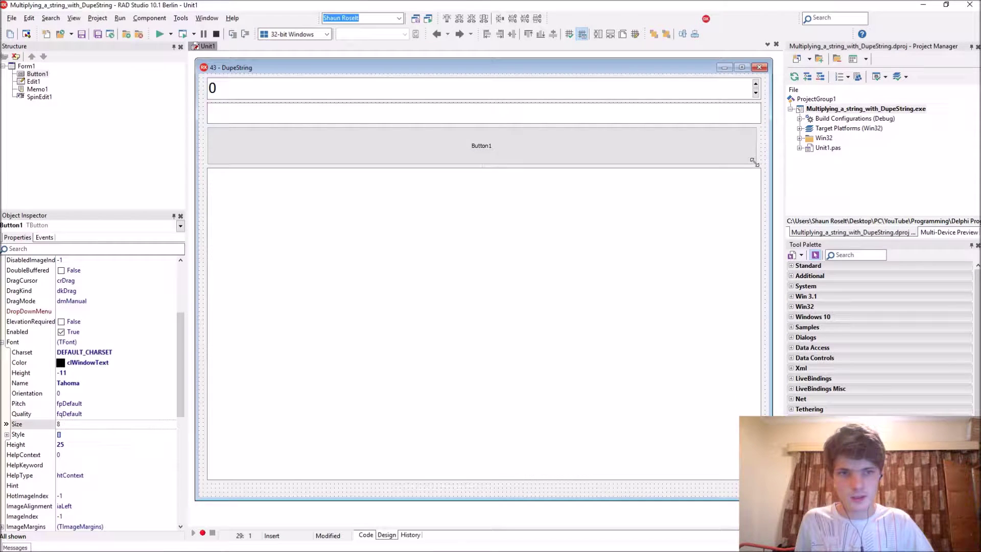
double_click(640, 152)
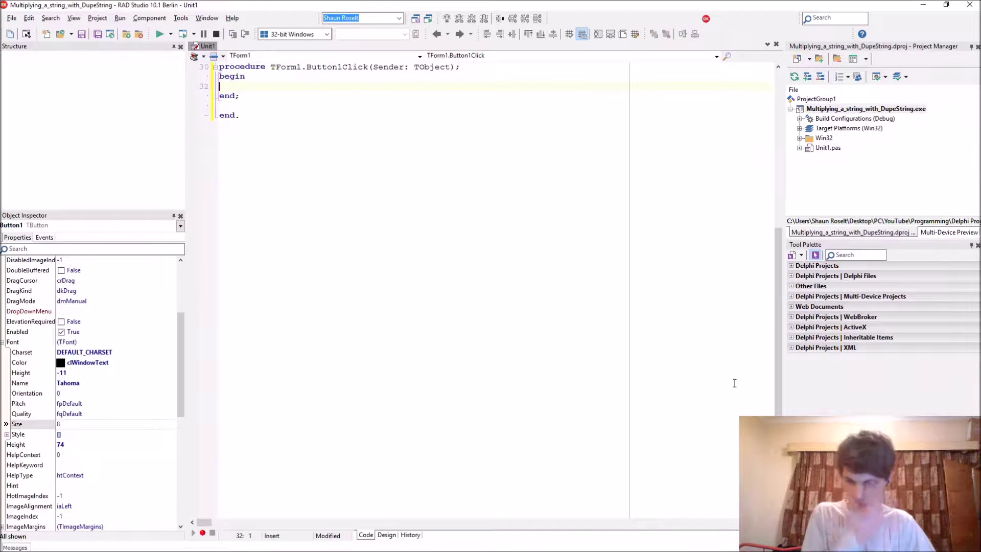
key(F12)
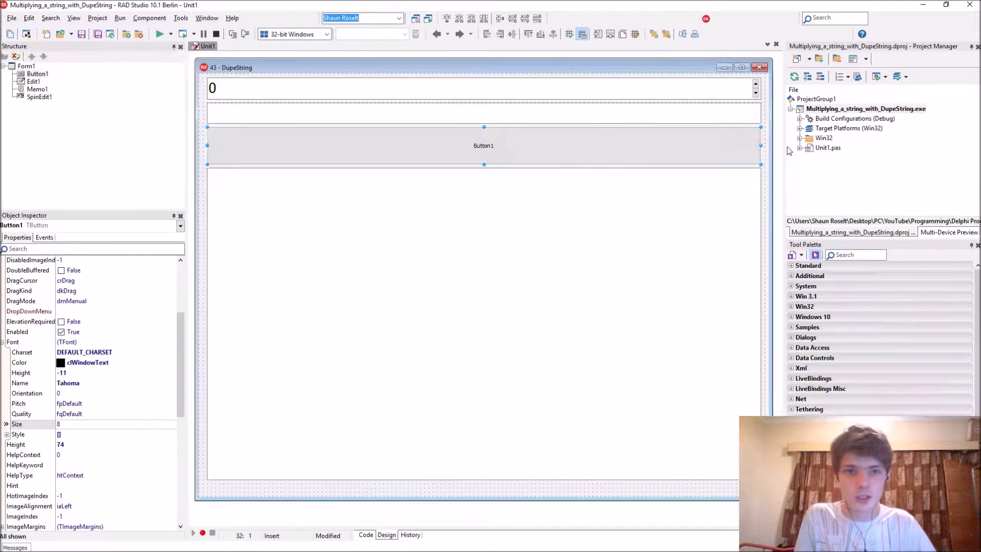
Narrow the button to the left half and paste a copy beside it.
drag(763, 146, 506, 148)
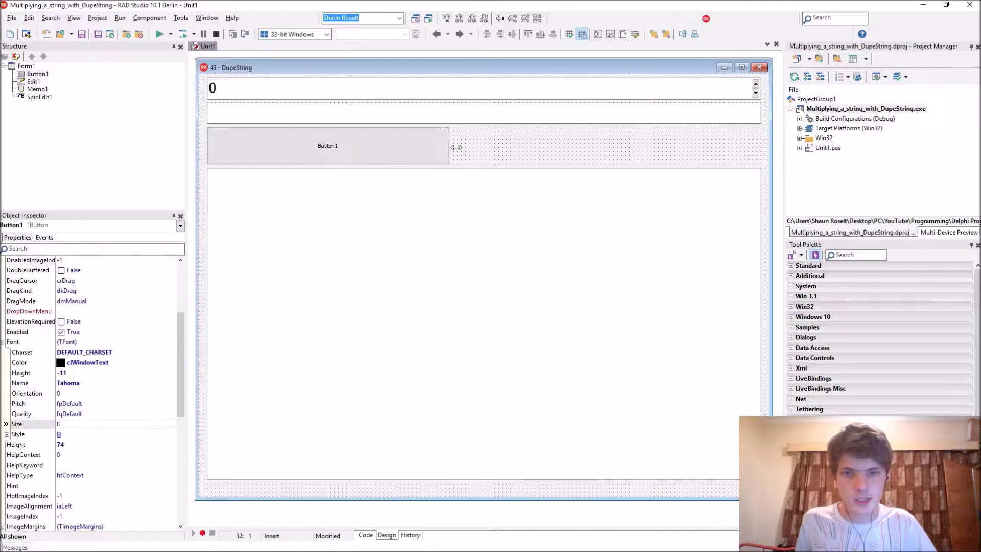
click(580, 156)
key(ctrl+v)
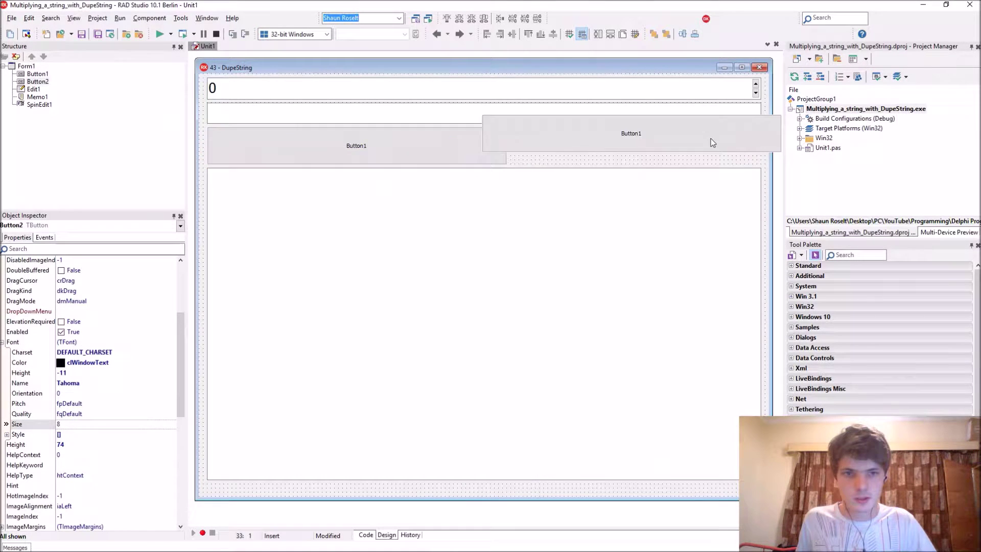
drag(506, 150, 690, 150)
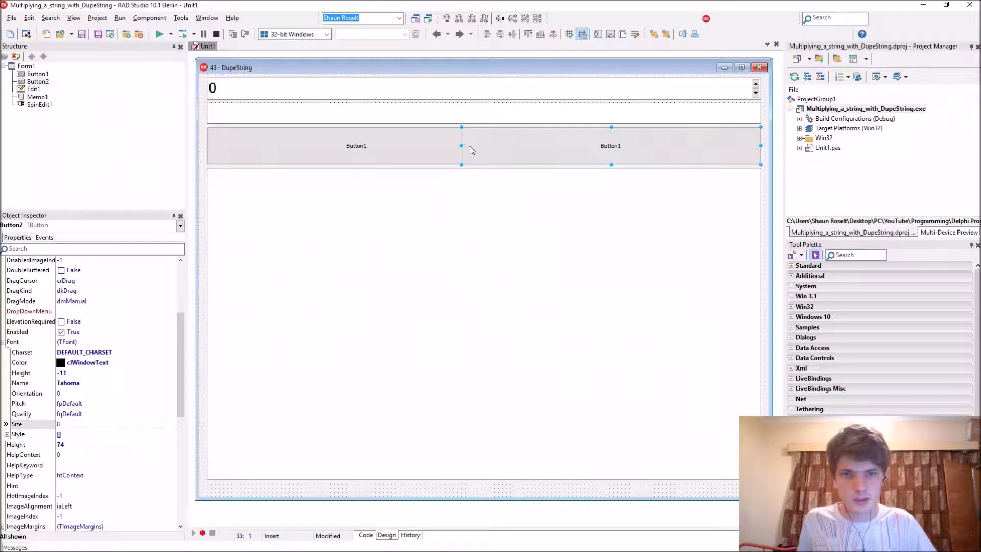
drag(461, 146, 509, 145)
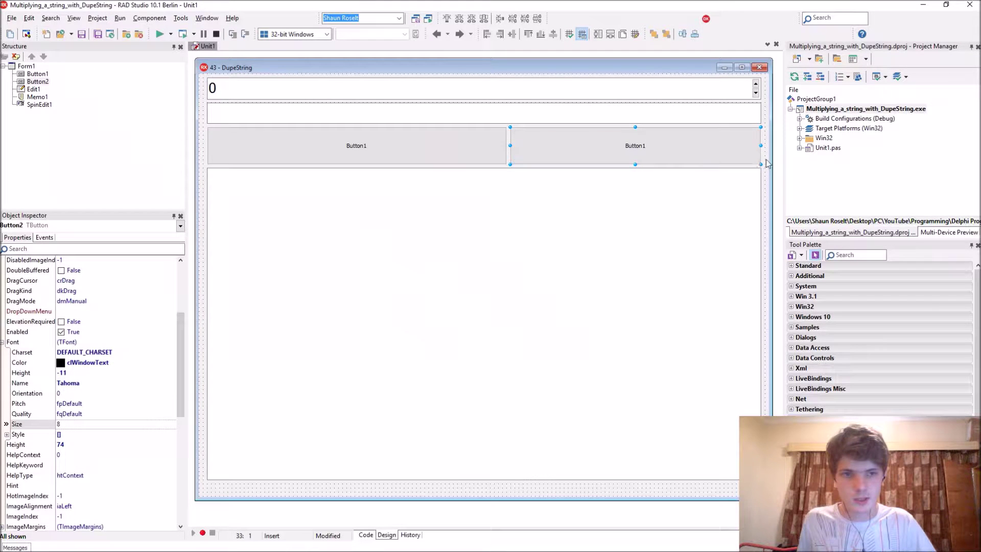
Set Font Size 20 for both buttons and the edit box.
drag(767, 163, 229, 107)
click(102, 342)
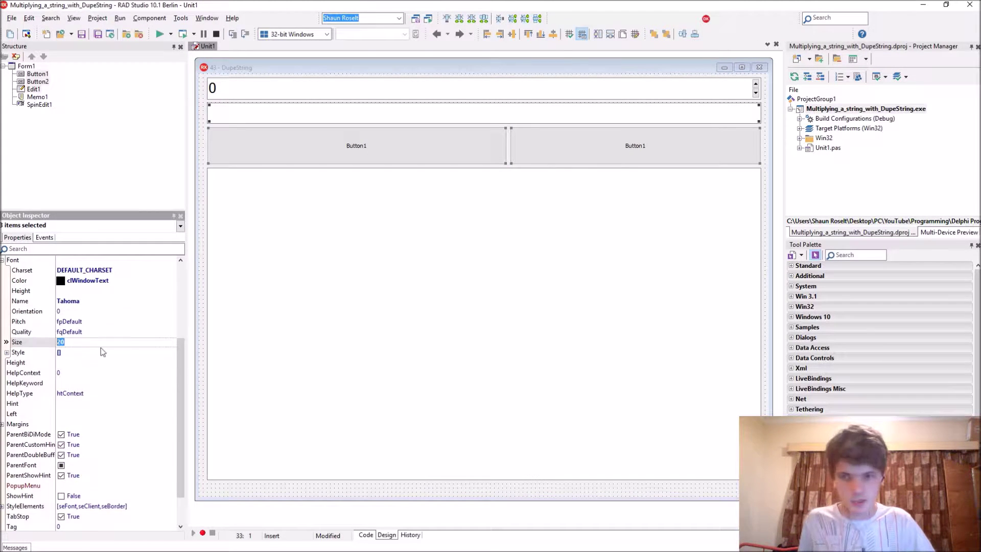
scroll(100, 351, up, 3)
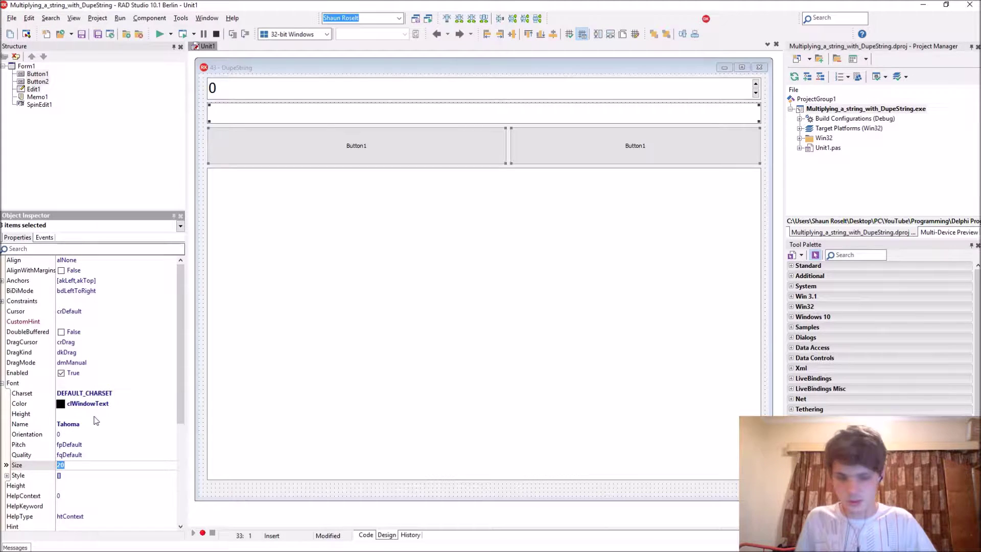
key(Return)
click(202, 146)
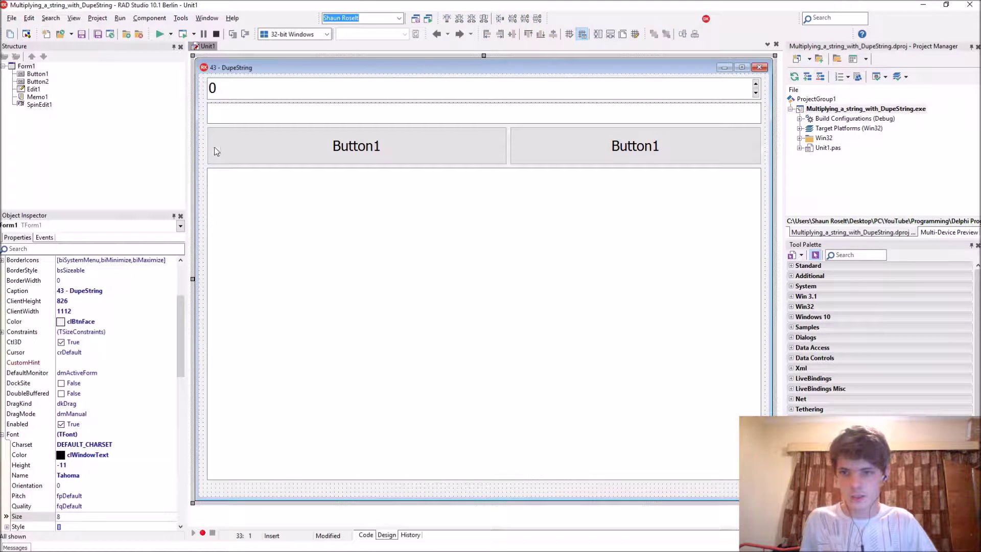
Caption the left button 'Long way' and the right button 'Short Way'.
click(216, 152)
click(101, 321)
text(L)
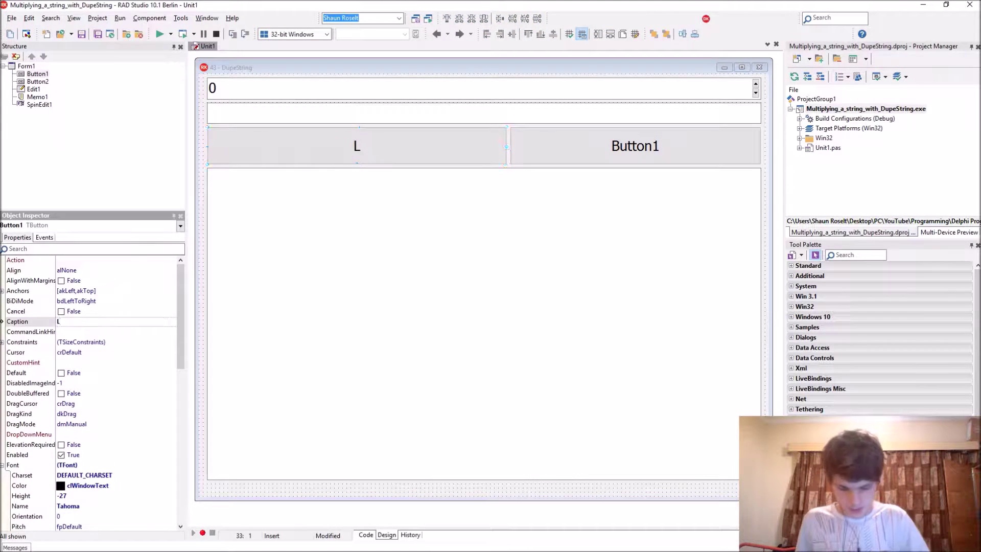
text(ong way)
key(Return)
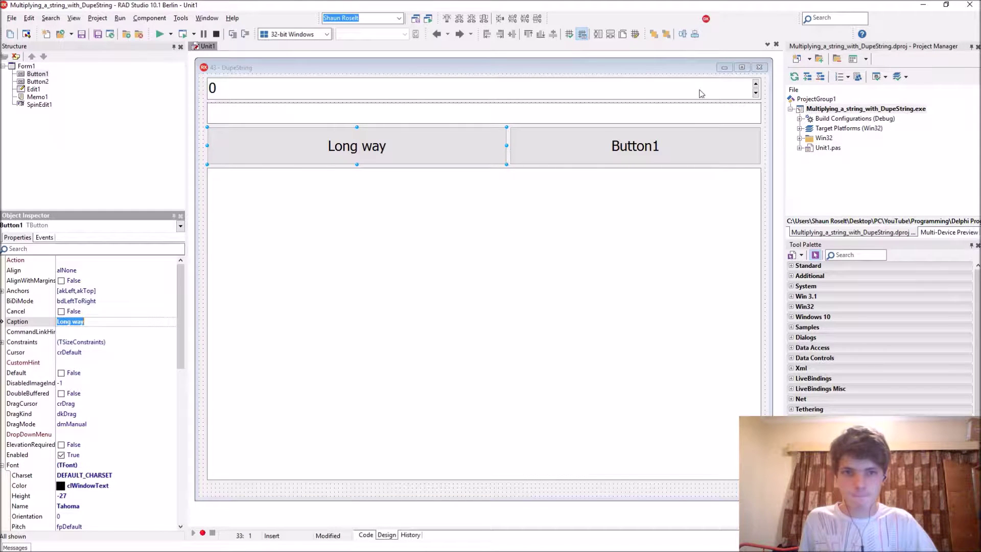
click(689, 119)
click(600, 154)
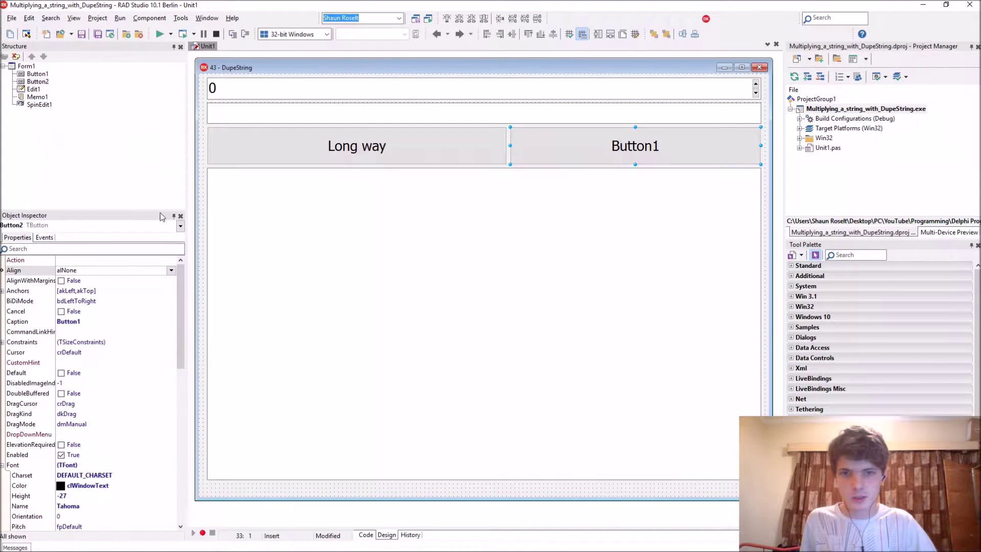
click(102, 321)
text(Short W)
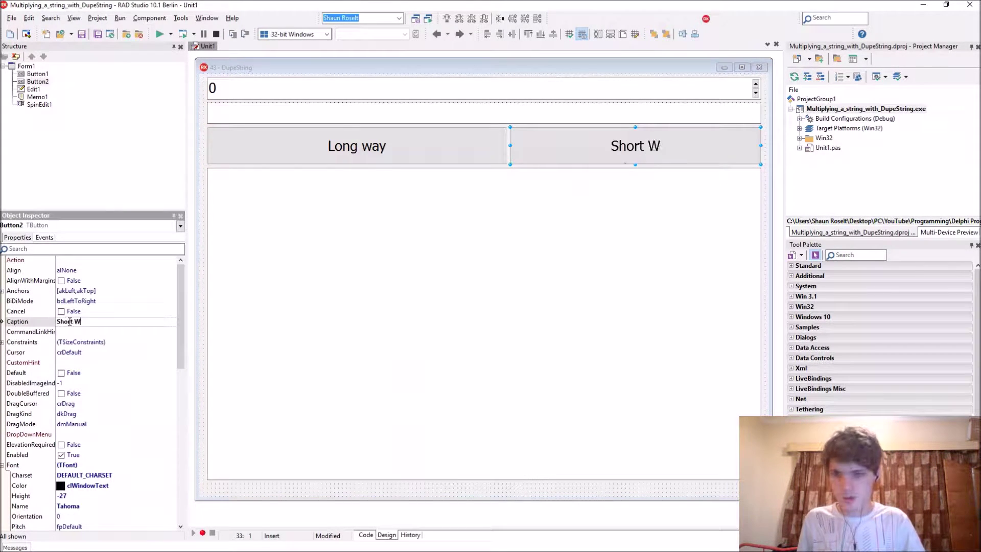
text(ay)
key(Return)
Declare var iFor1: Integer and sData: String in the Button1Click handler.
double_click(384, 145)
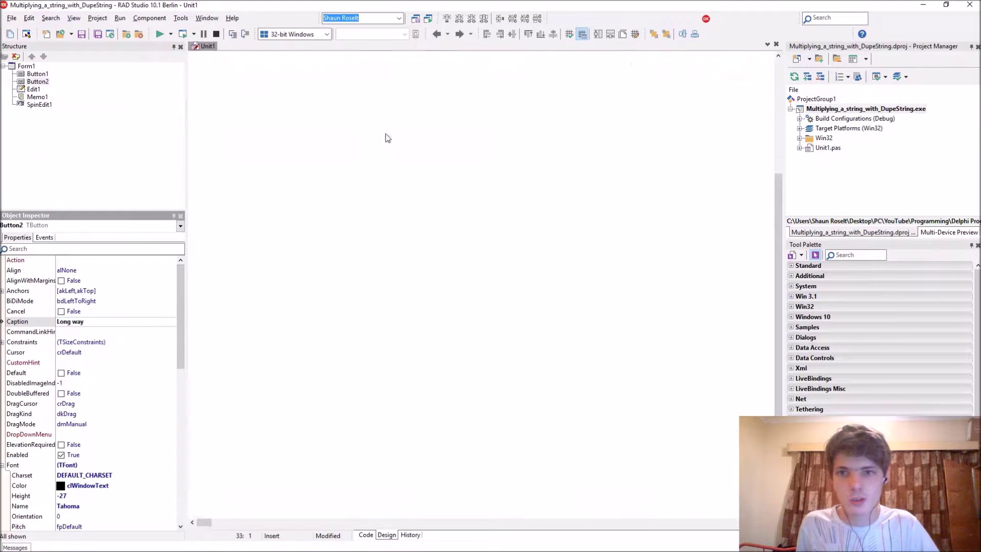
key(Return)
text(var)
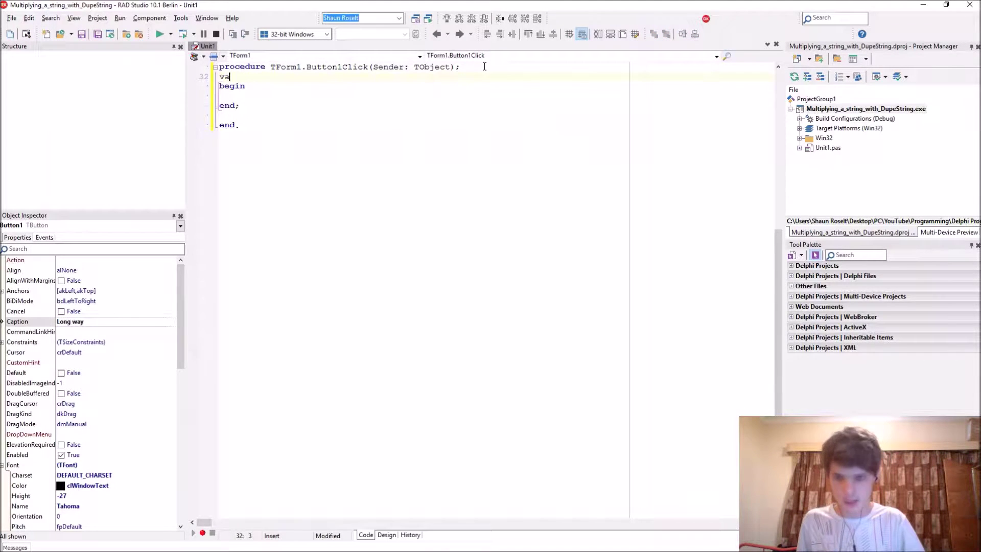
key(Return)
text(orl)
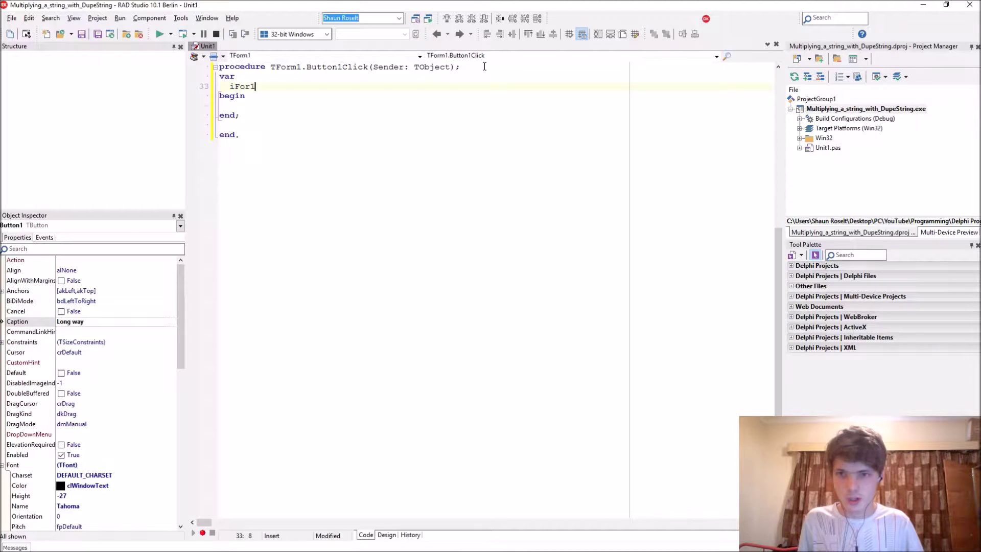
text(: Integer;)
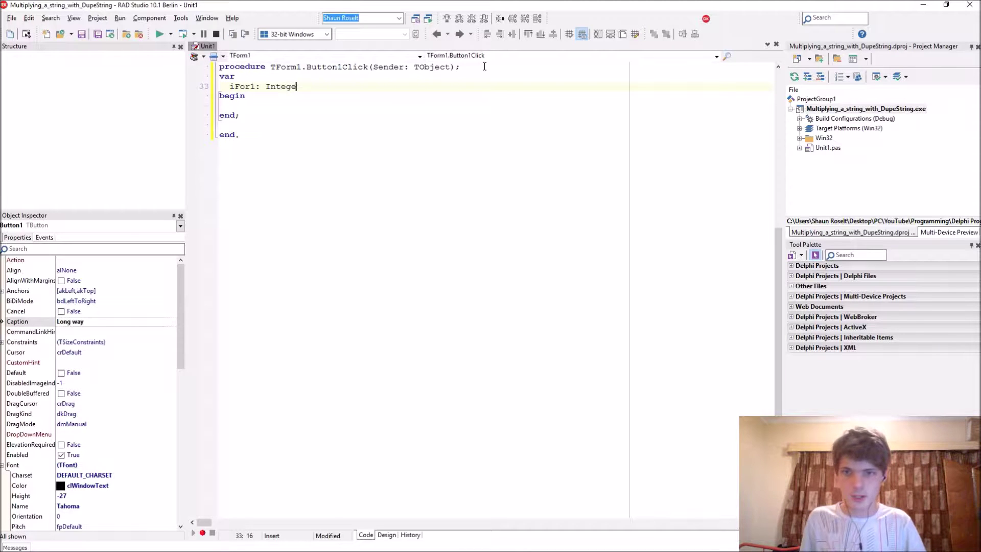
key(Return)
text(sData)
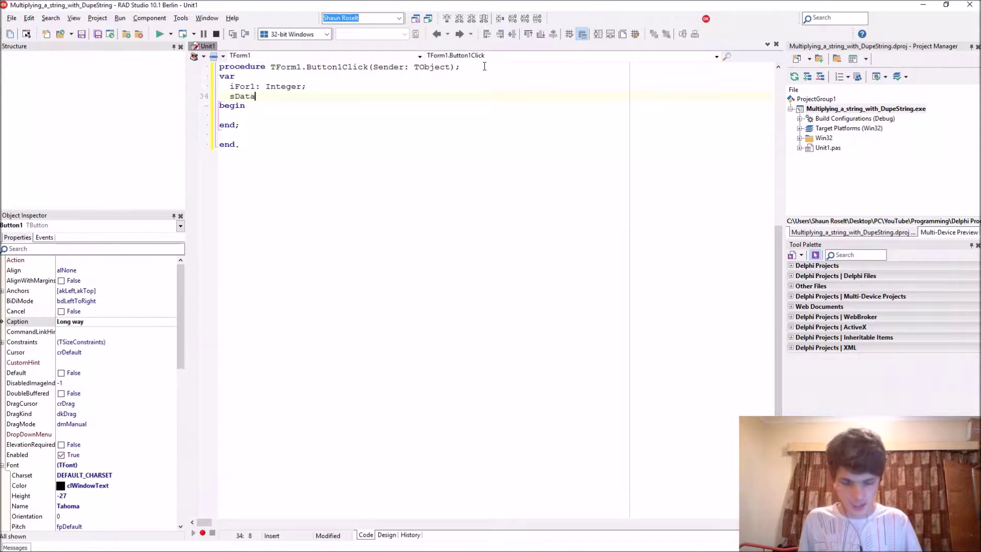
text(: String;)
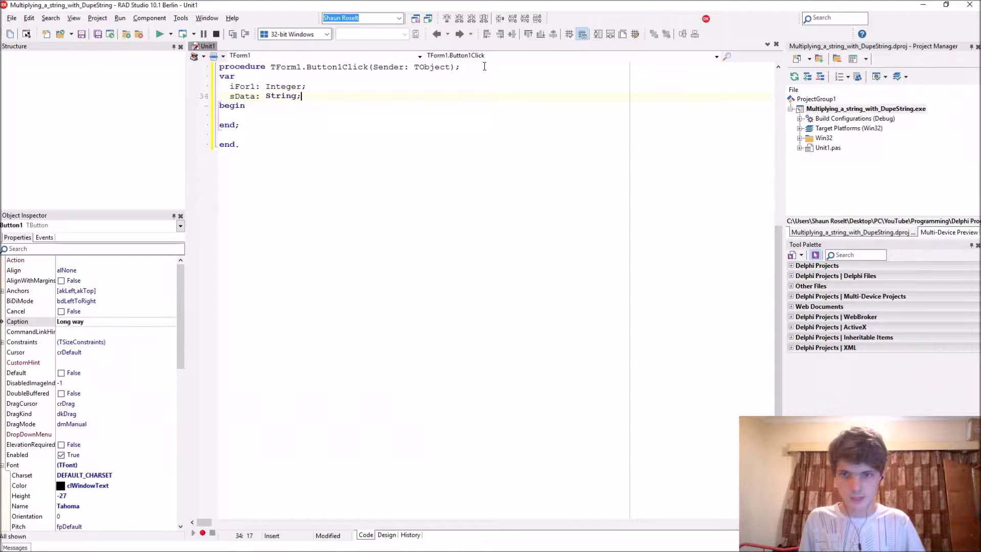
Add sData := ''; and an empty for iFor1 := 1 to SpinEdit1.Value loop.
key(Down)
key(Return)
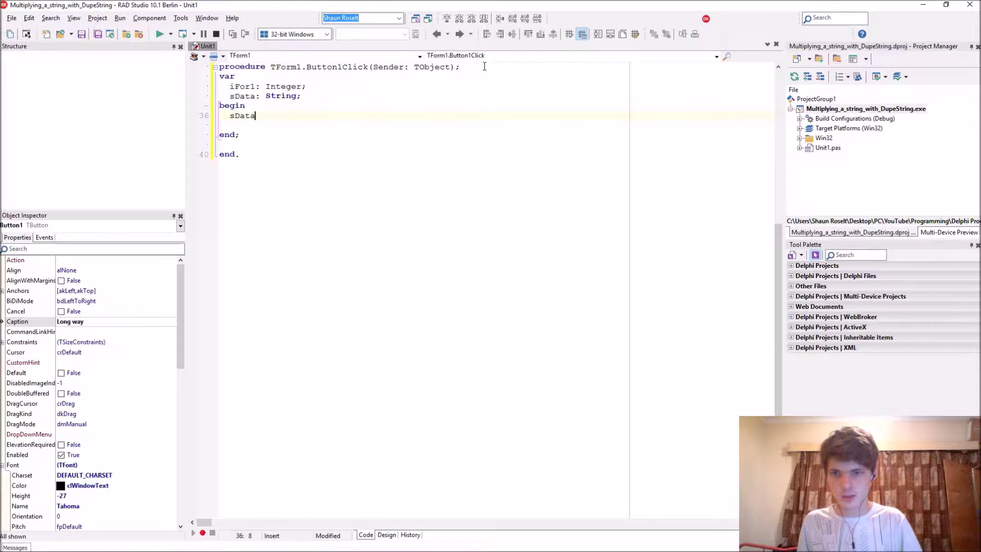
text( := '';)
key(Return)
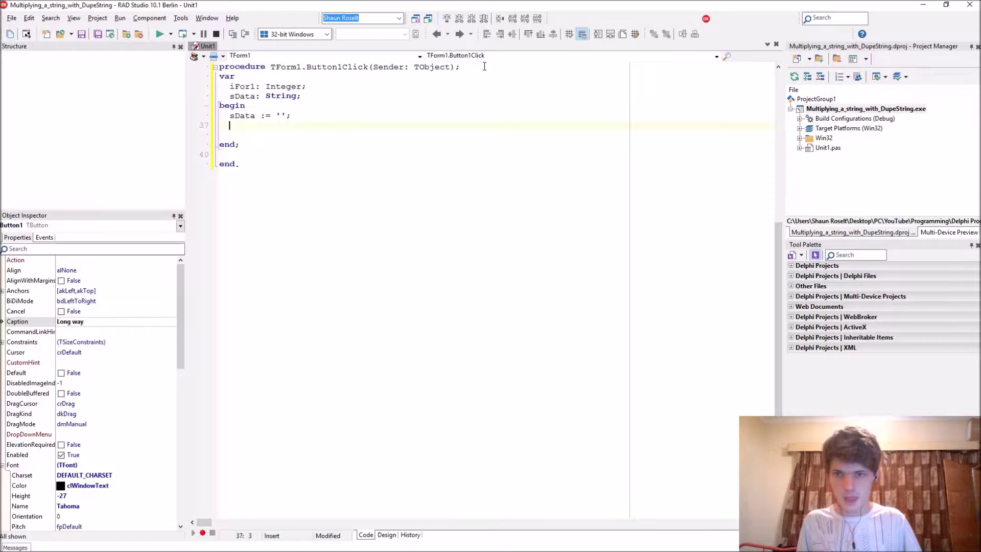
key(Return)
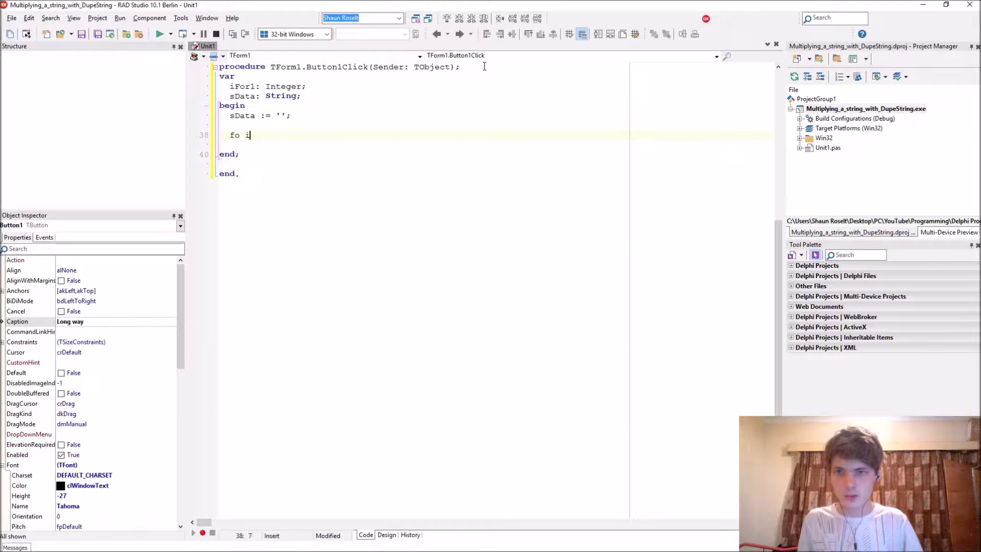
text(For1)
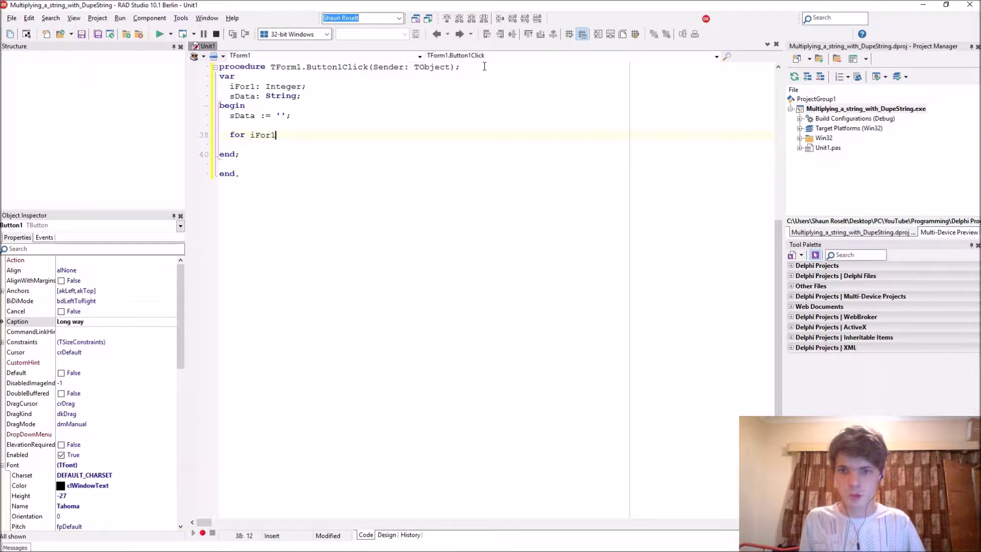
text( := 1 to SpinEdit1.)
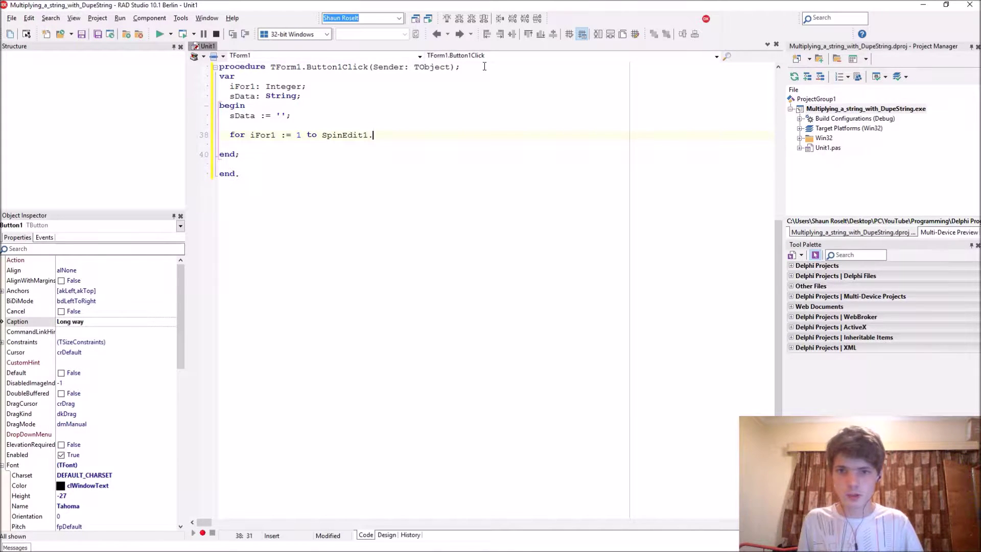
text(va)
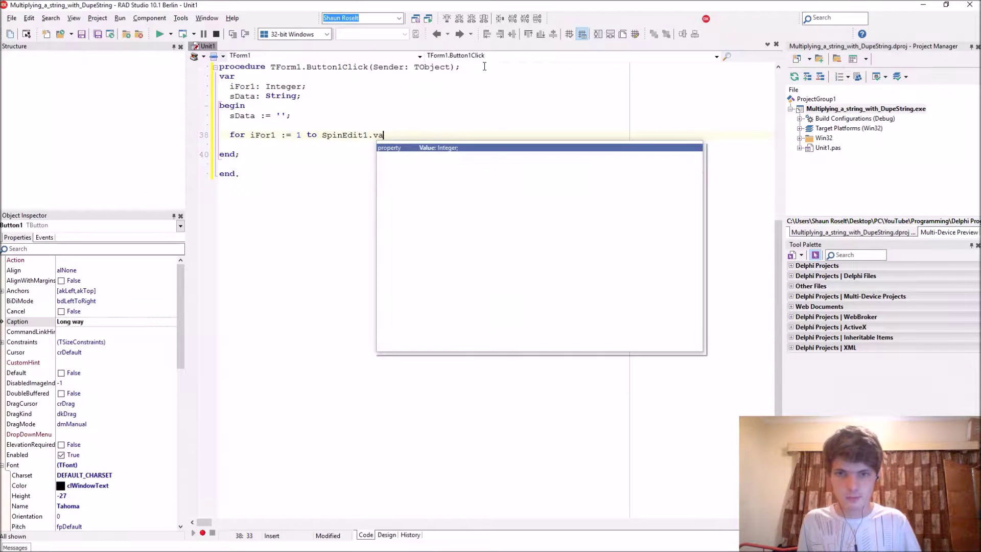
key(Return)
text(o)
key(Return)
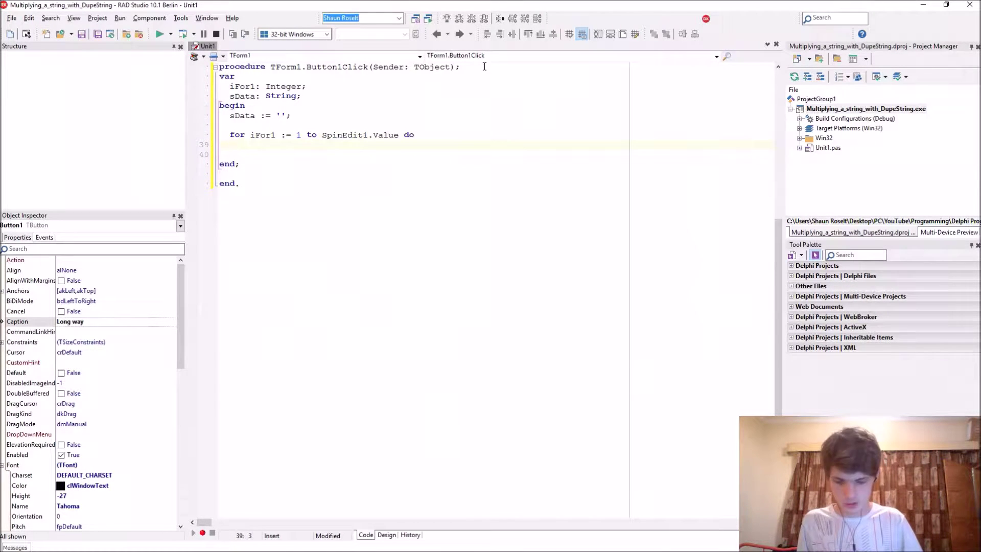
text(begin)
key(Return)
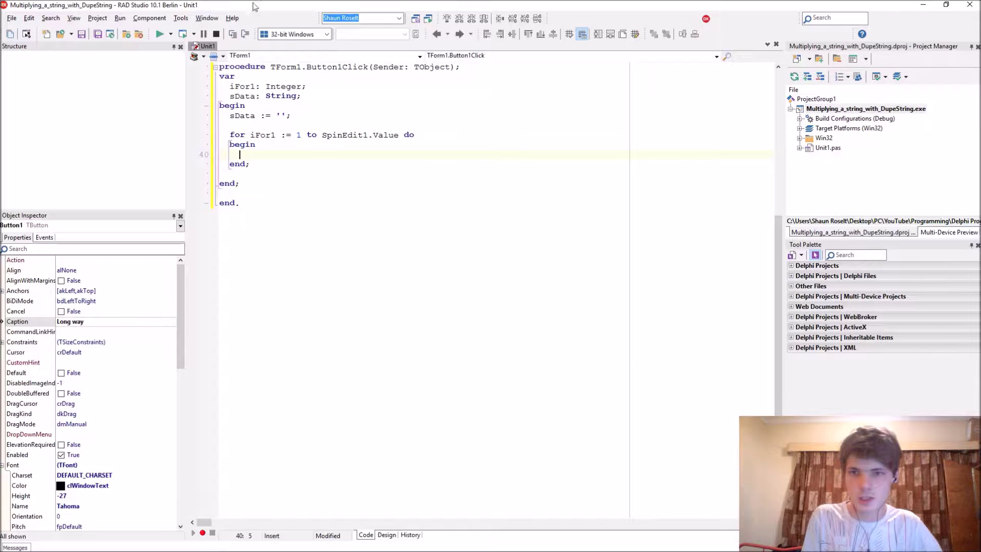
double_click(277, 115)
Replace the empty quotes so sData starts from Edit1.Text.
key(F12)
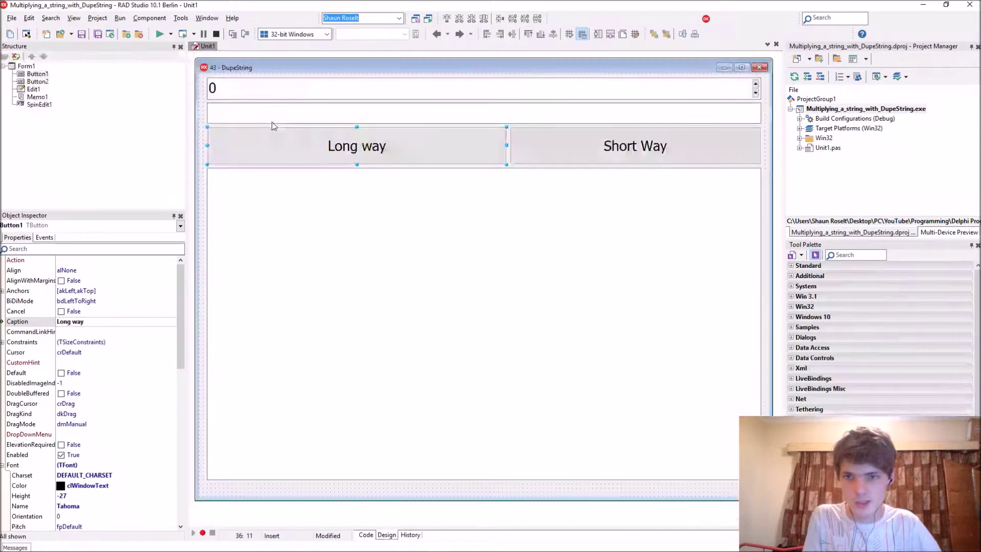
click(278, 99)
key(F12)
click(307, 125)
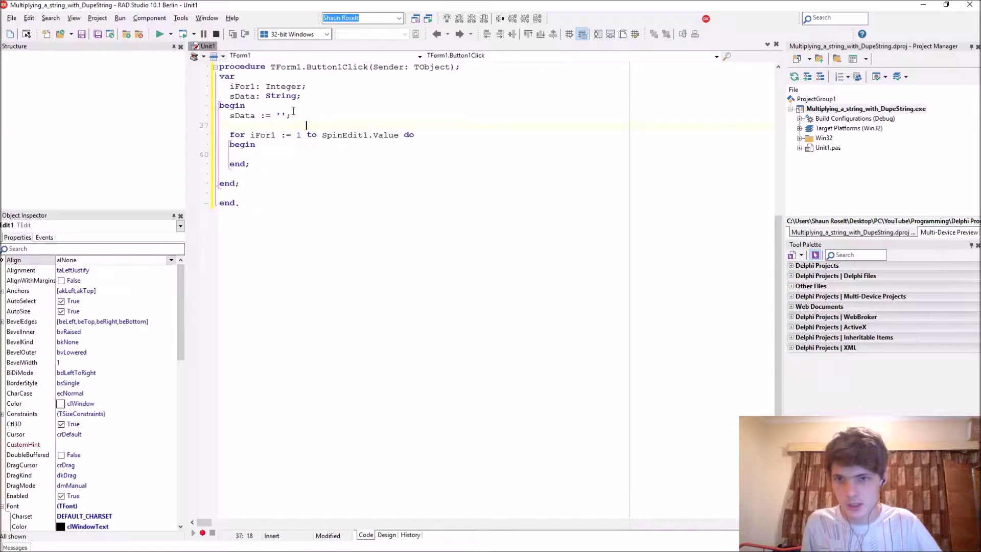
double_click(281, 115)
text(Edit)
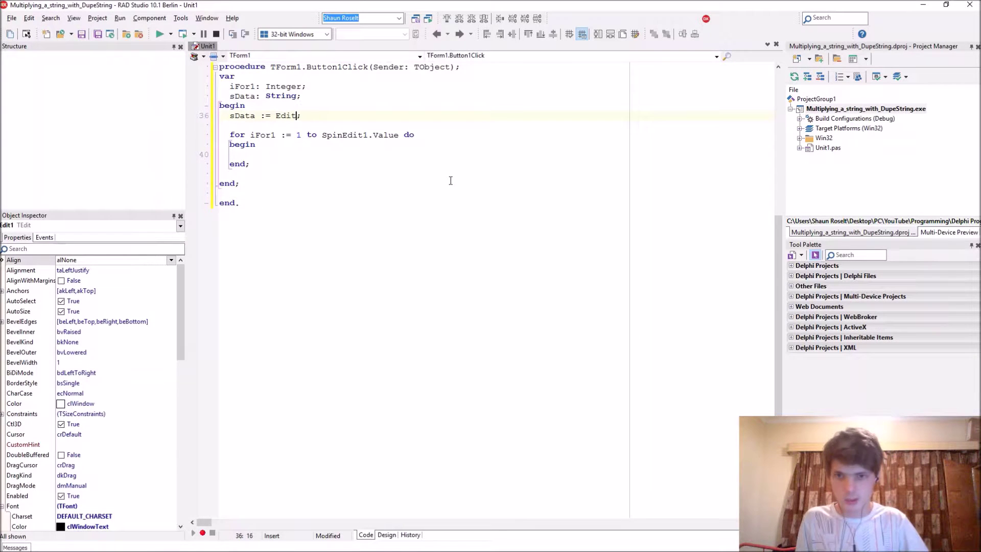
text(1.Text)
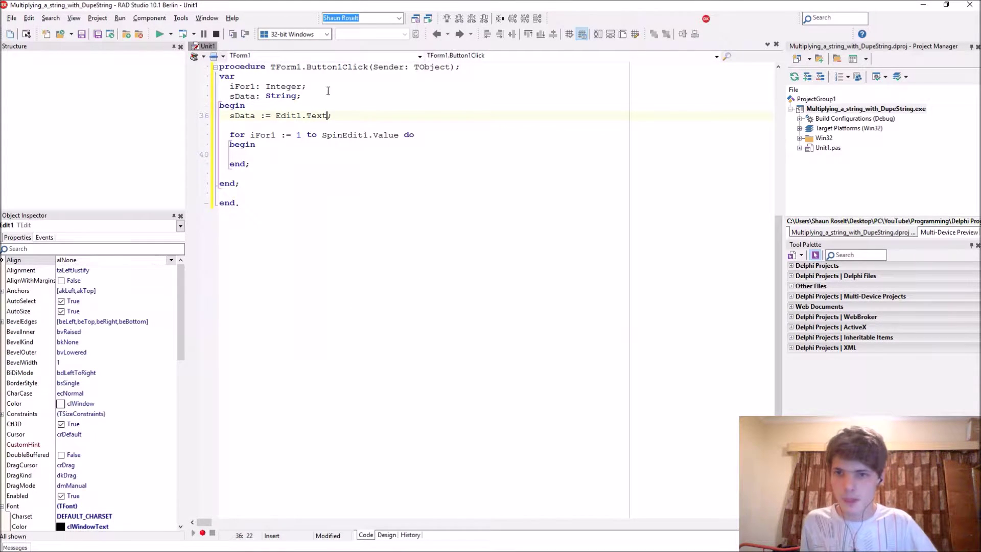
Start the loop at 2 with sData := sData + sData; inside it.
double_click(250, 117)
click(235, 157)
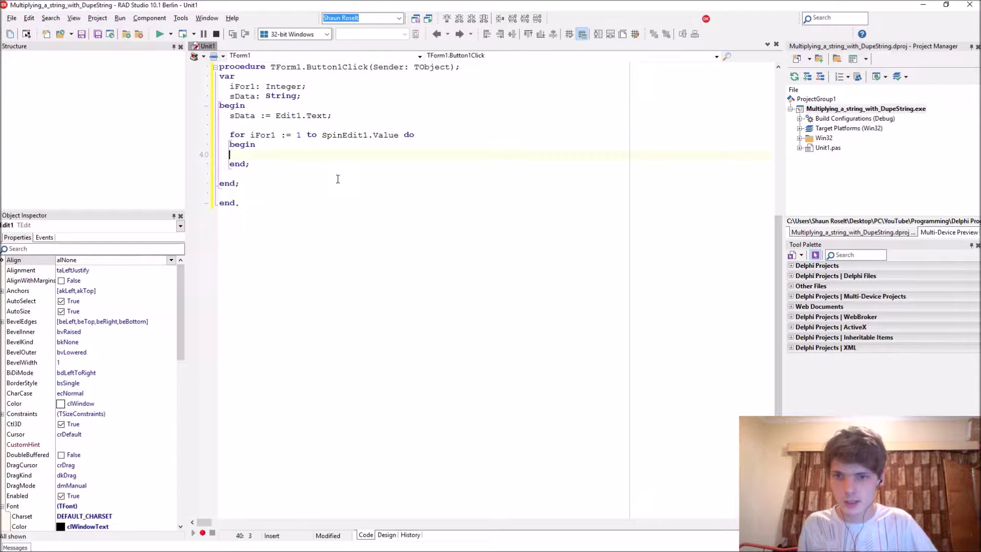
text(sData := sData + sData;)
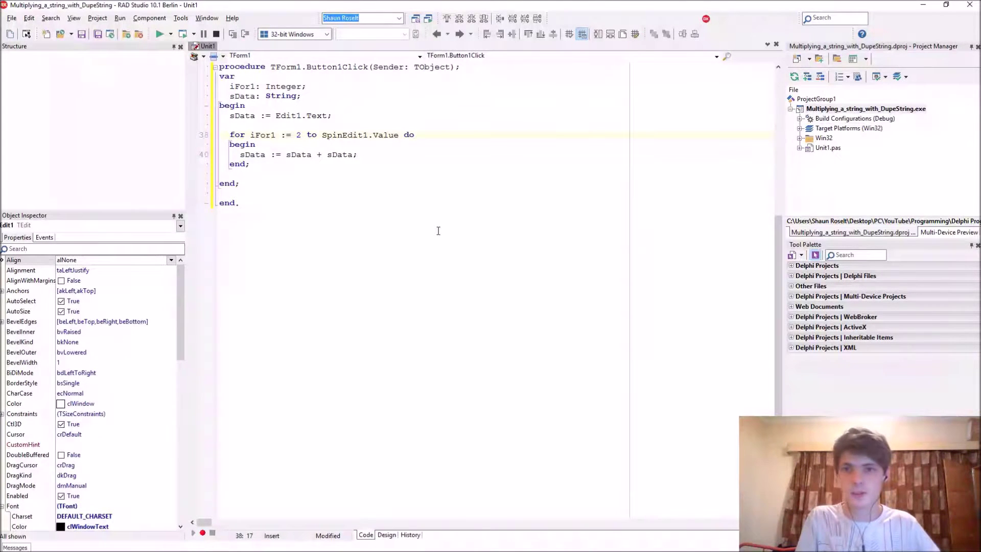
click(226, 174)
key(Return)
key(Return)
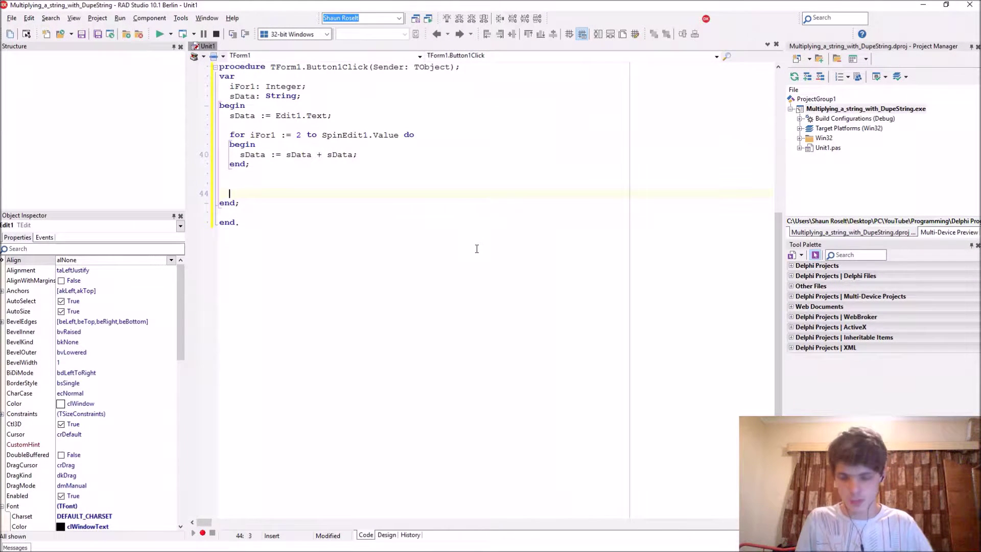
text(Memo1.Lines.)
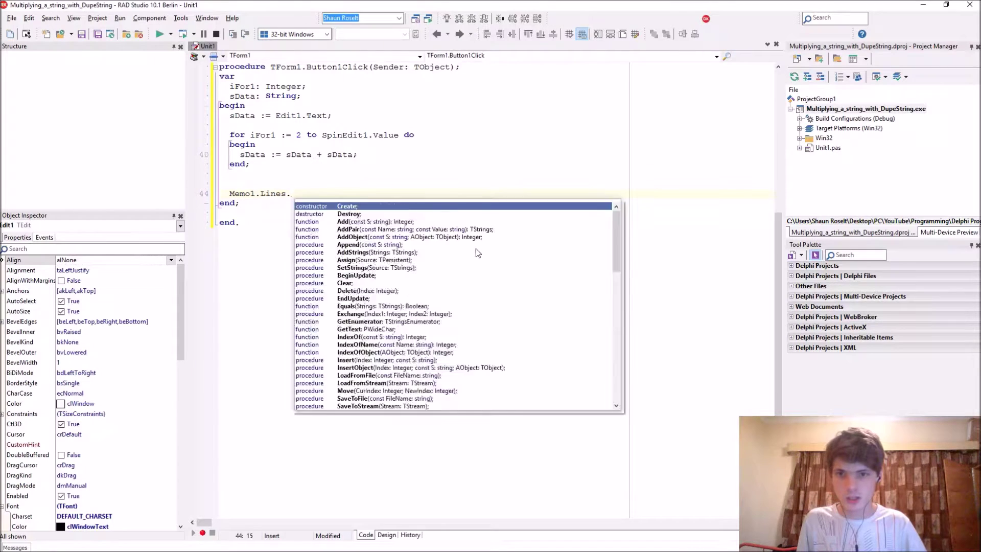
text(Add(sDaa)
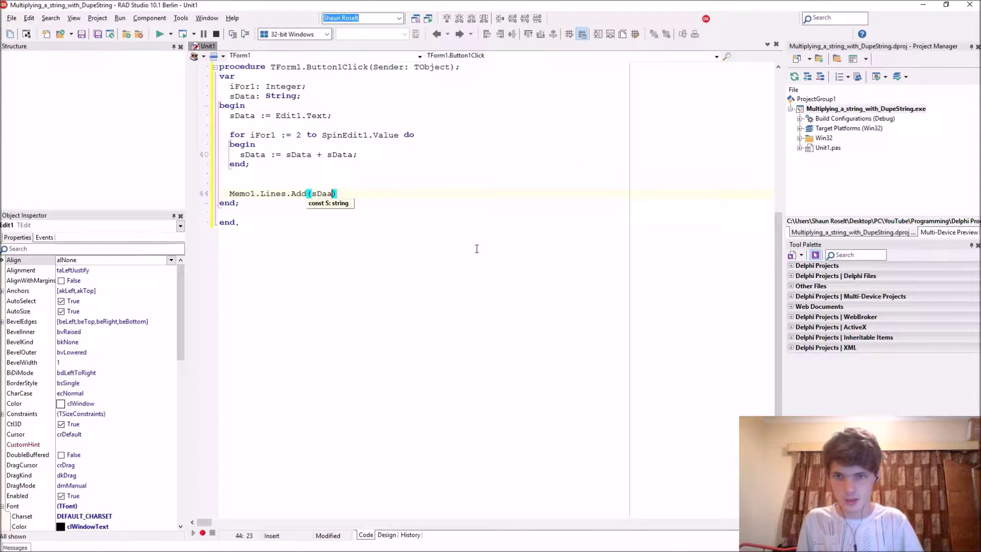
text(a;)
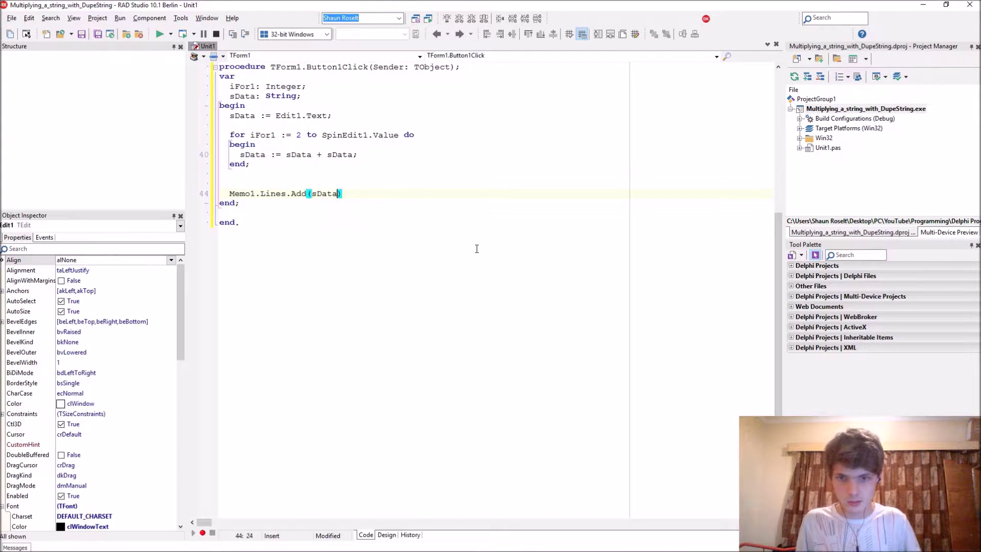
Add Memo1.Clear; and Memo1.Lines.Add(sData); after the loop, then run with F9.
key(Right)
key(Up)
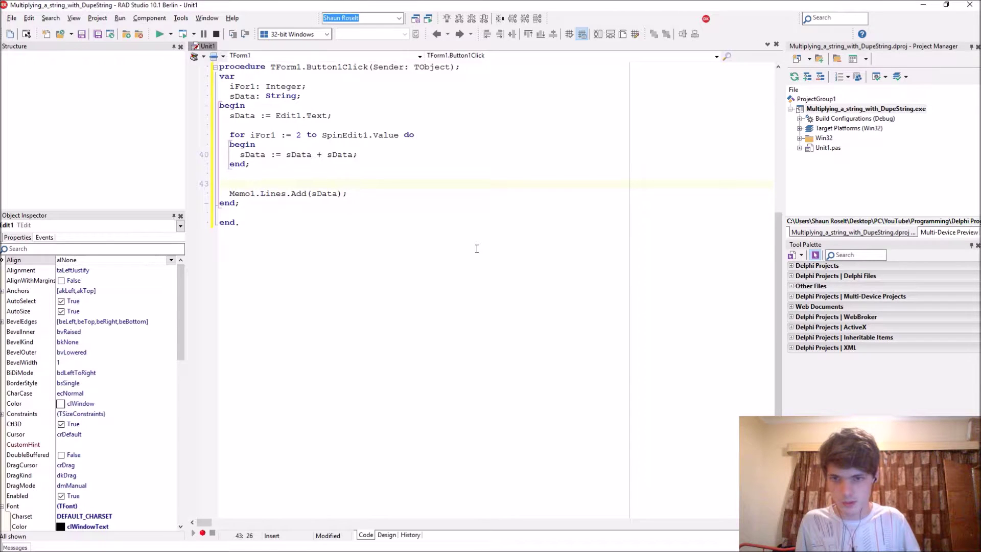
key(Return)
text(Mem)
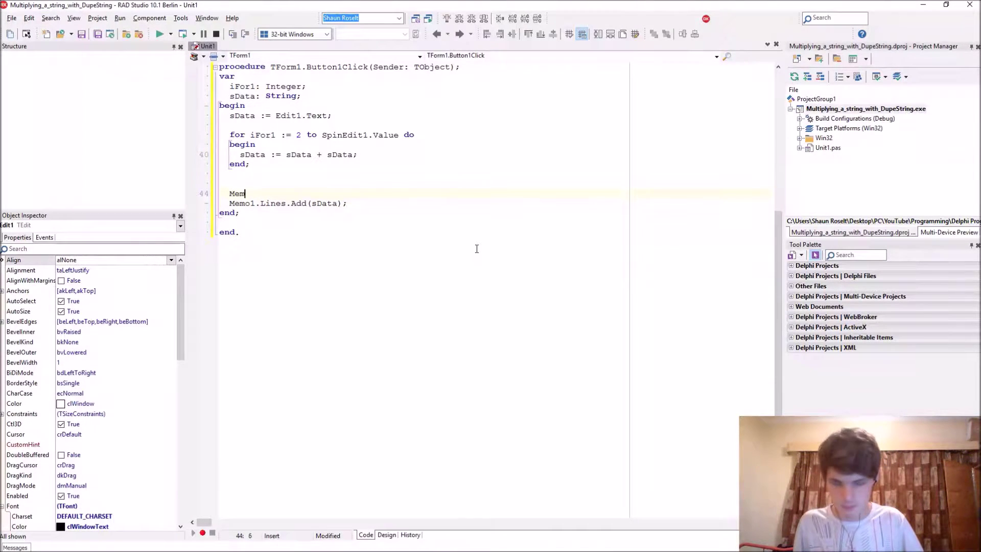
text(o1.)
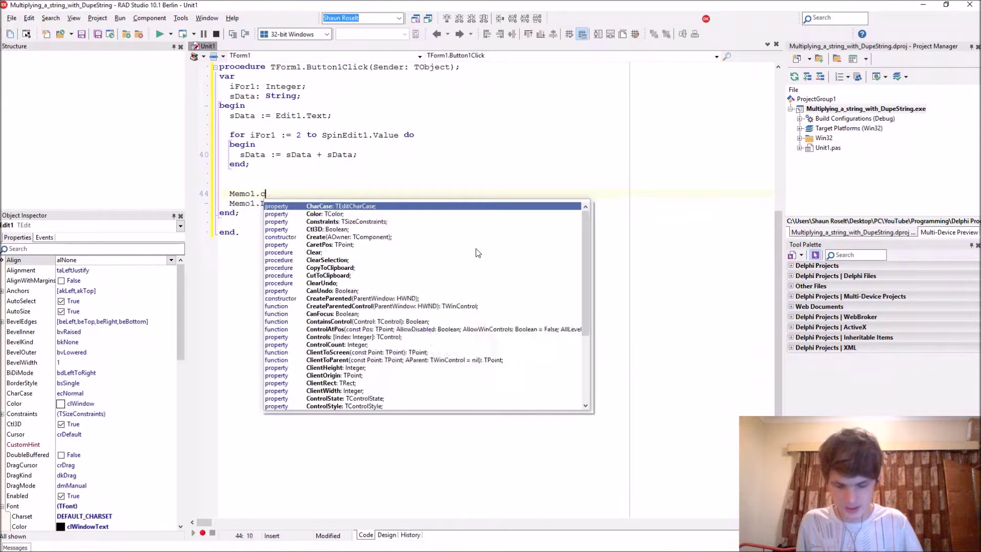
text(Clear;)
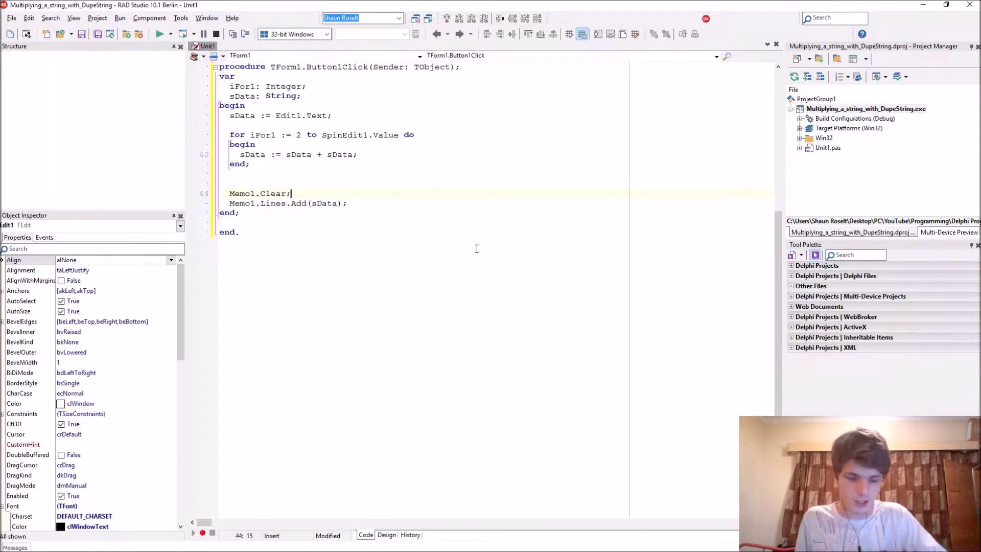
key(F9)
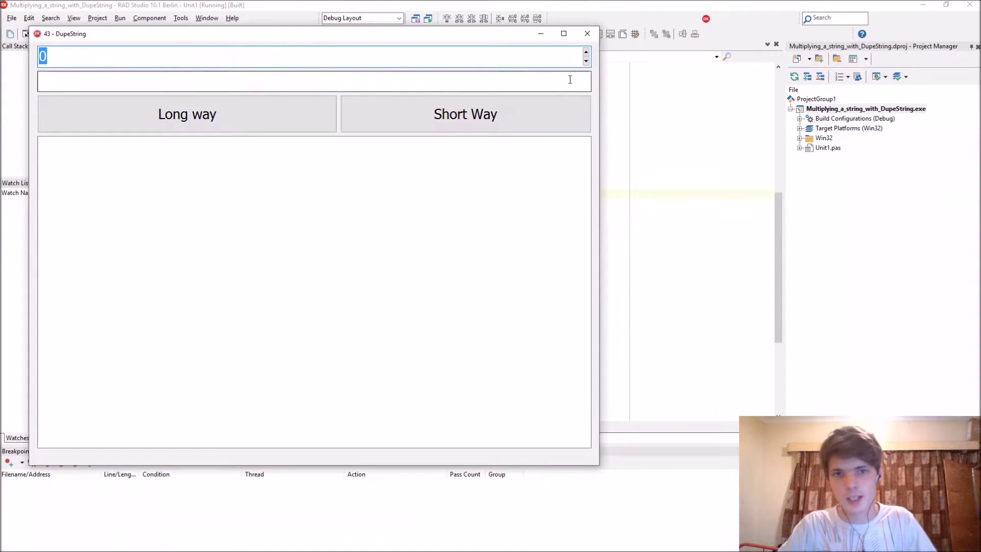
text(3)
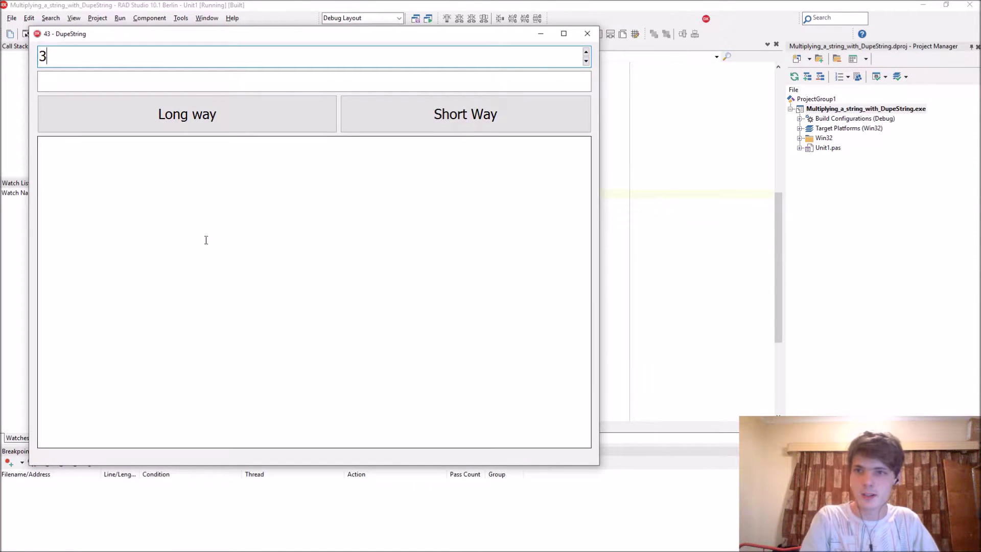
Run Long way with count 3 and 'hello' to get hellohellohellohello, then close the app.
click(184, 80)
text(hello)
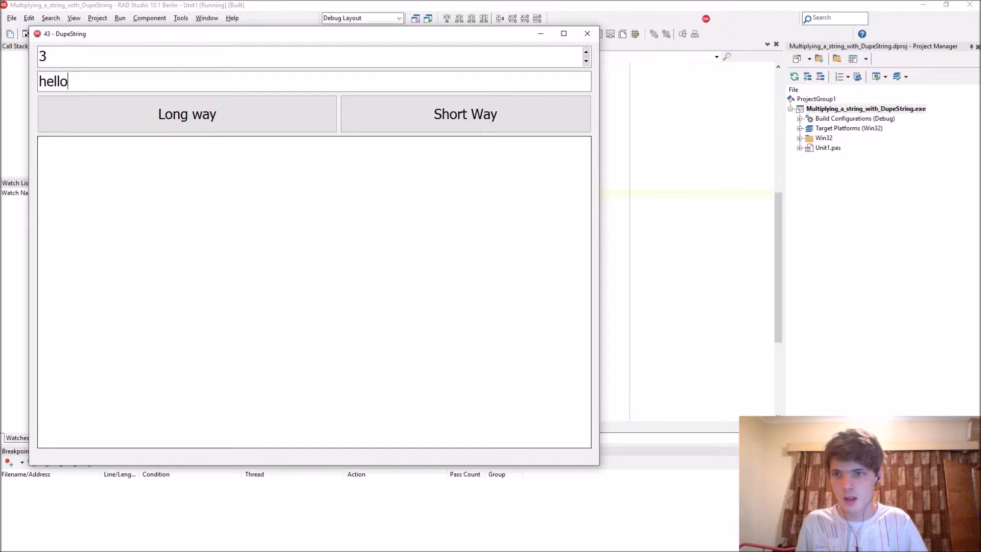
click(191, 113)
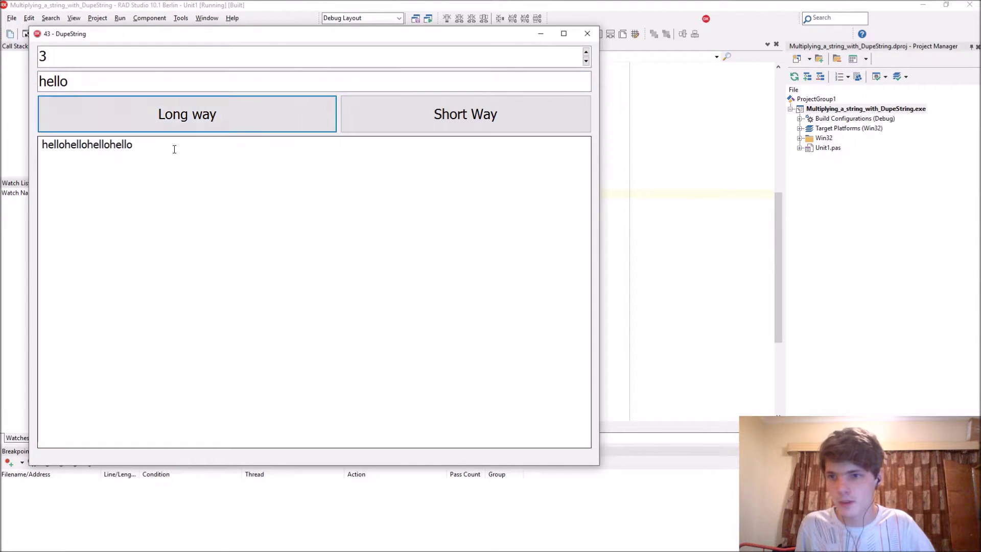
click(587, 34)
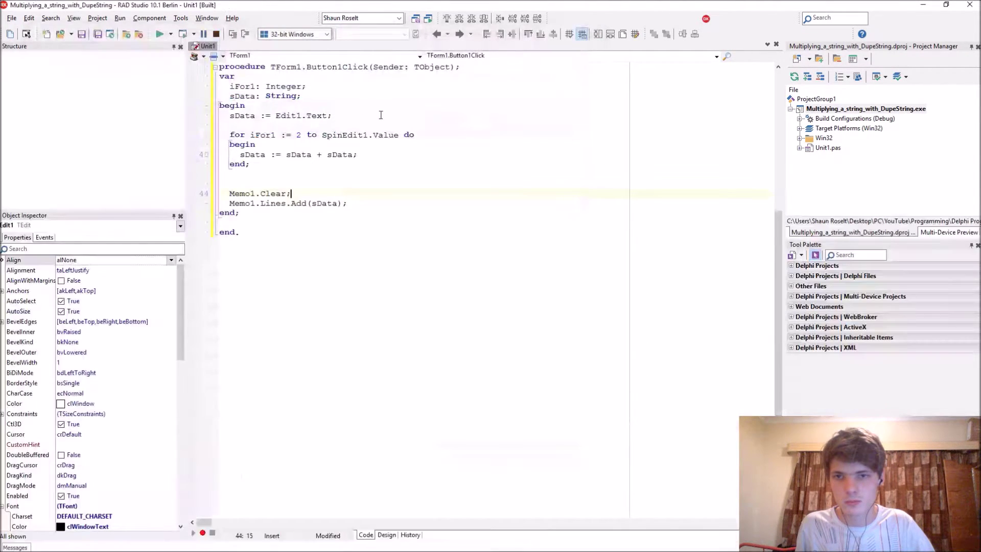
Change the for loop's start value from 2 to 3 and run with F9.
click(300, 135)
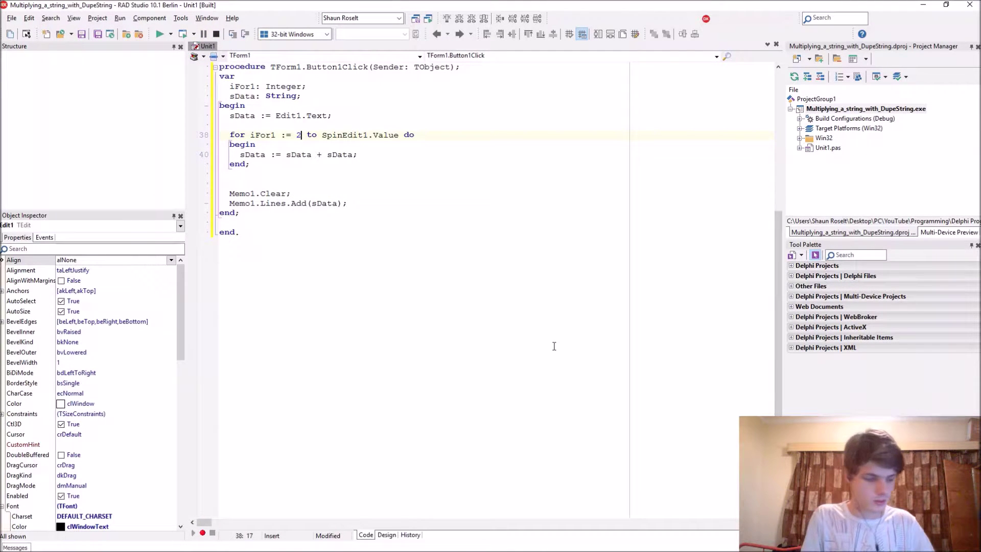
key(BackSpace)
text(3)
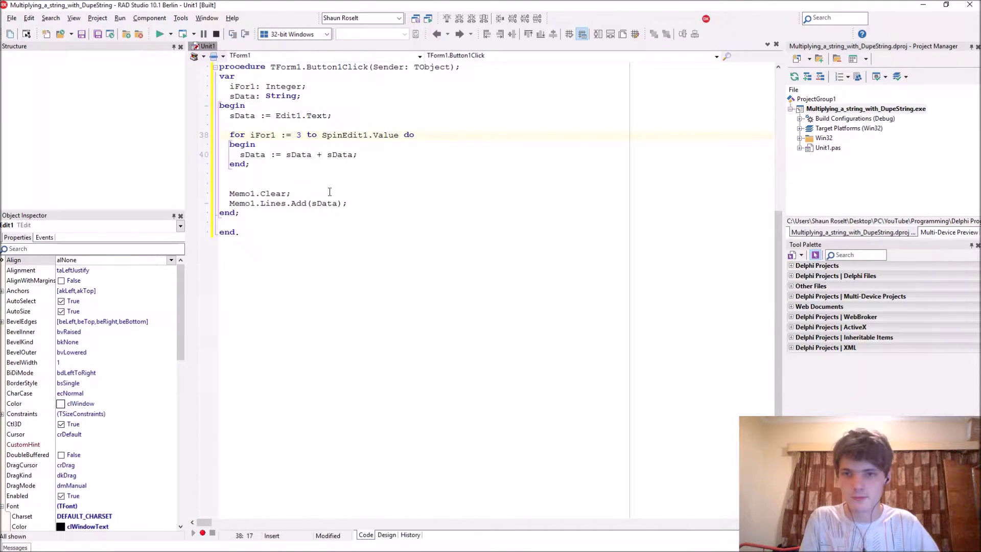
key(F9)
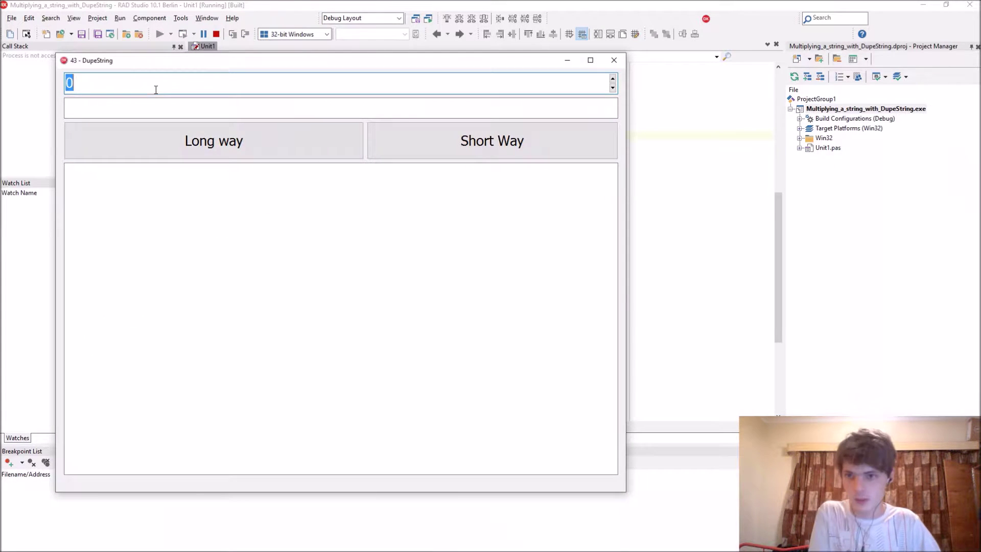
Run Long way with count 3 and 'hello', getting only hellohello, then close the app.
key(BackSpace)
click(150, 103)
text(3)
key(Tab)
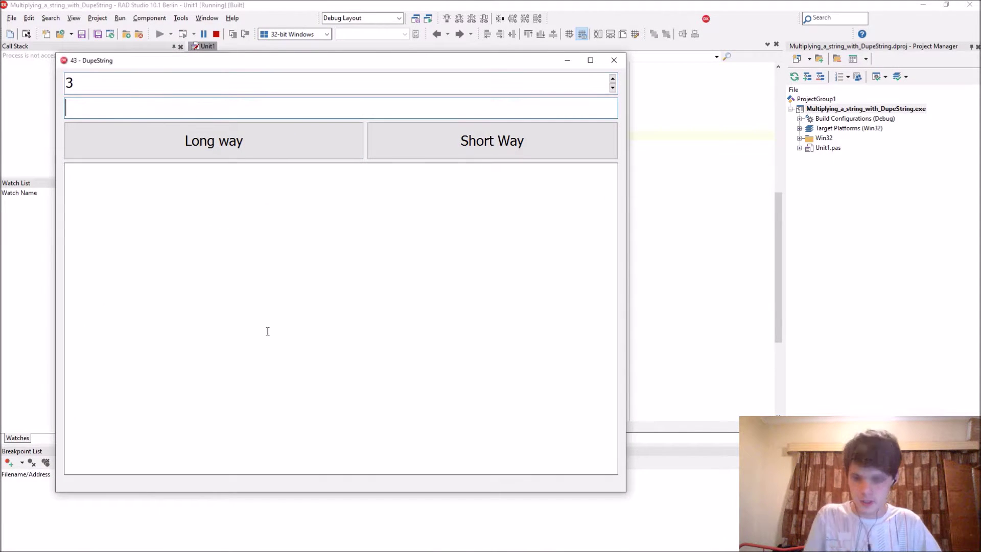
text(hello)
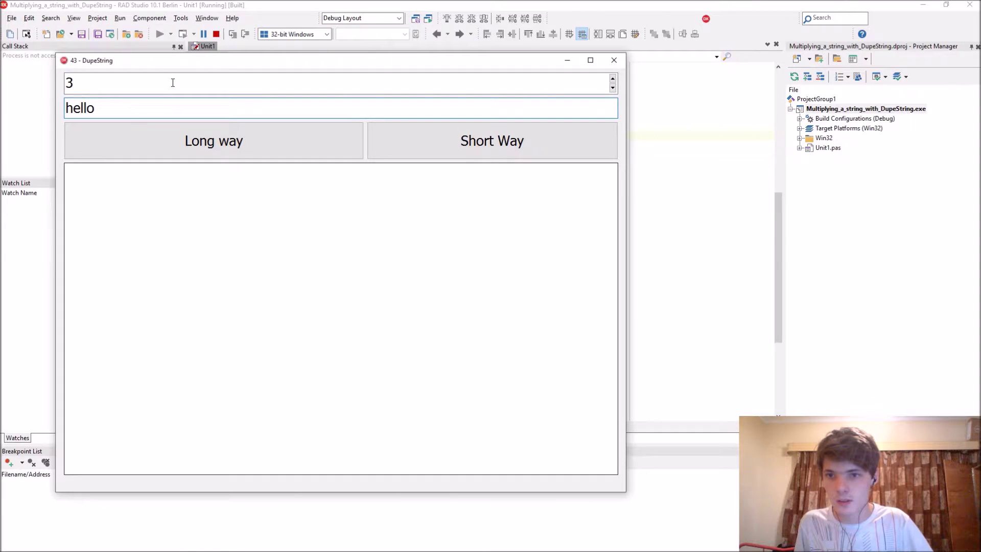
click(173, 141)
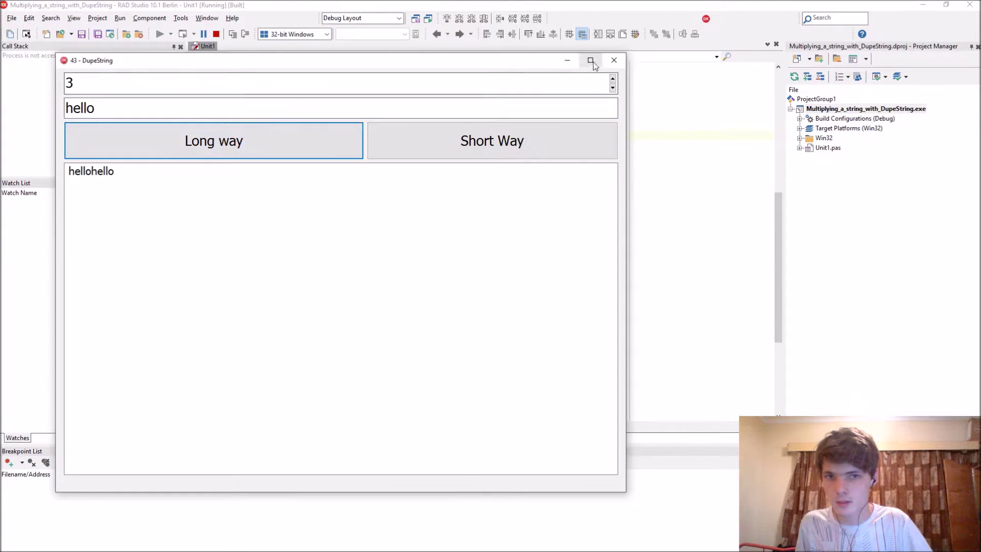
click(613, 59)
Change the loop start back to 2 and relaunch with F9.
click(413, 285)
key(BackSpace)
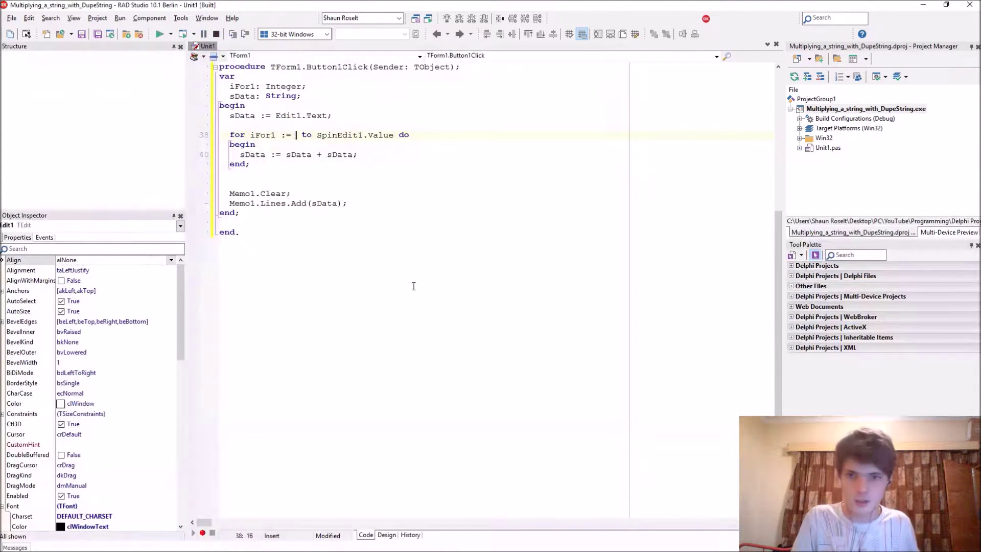
text(2)
key(F9)
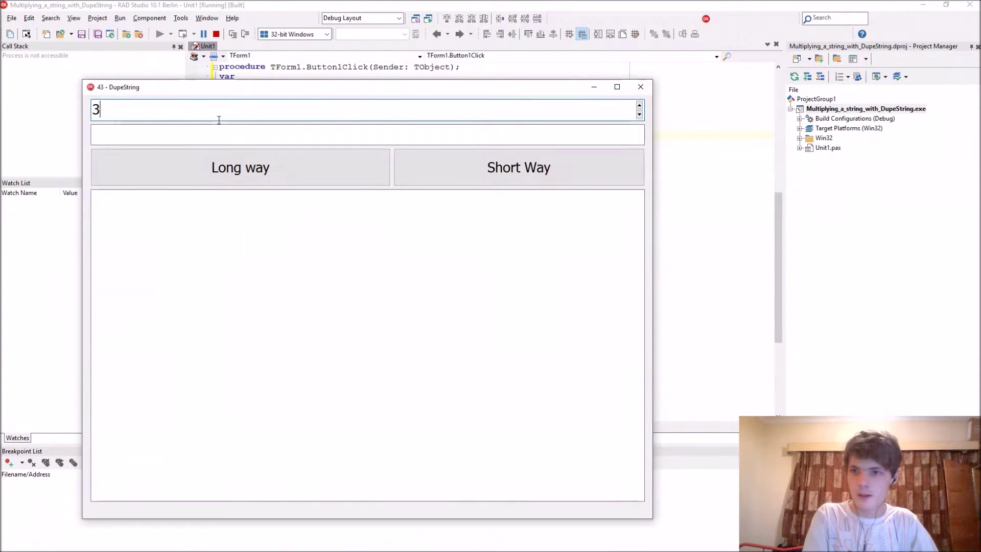
Run Long way with 'hello' to get hellohellohellohello, select the memo text, then close the app.
click(218, 134)
text(hwe)
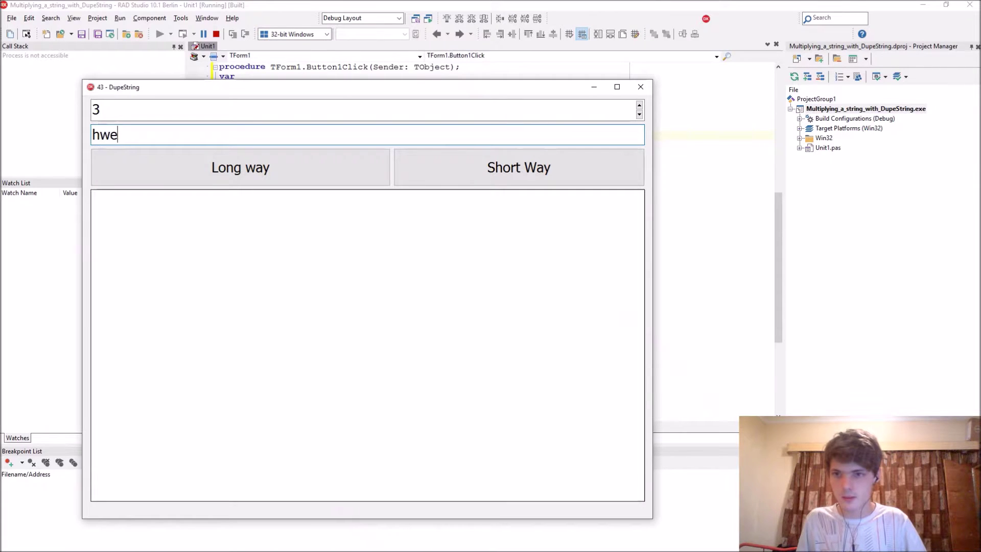
key(BackSpace)
key(BackSpace)
text(ello)
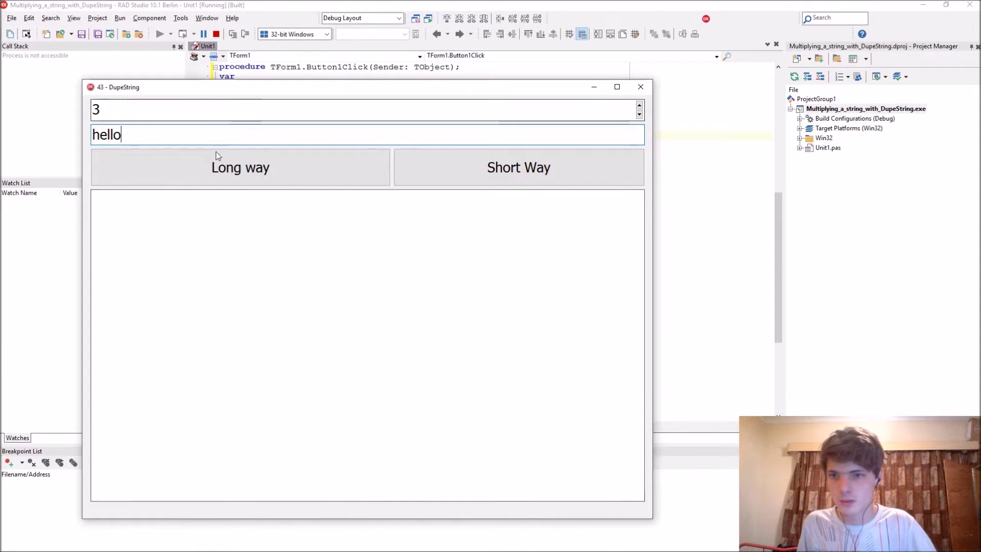
click(216, 161)
drag(223, 198, 95, 198)
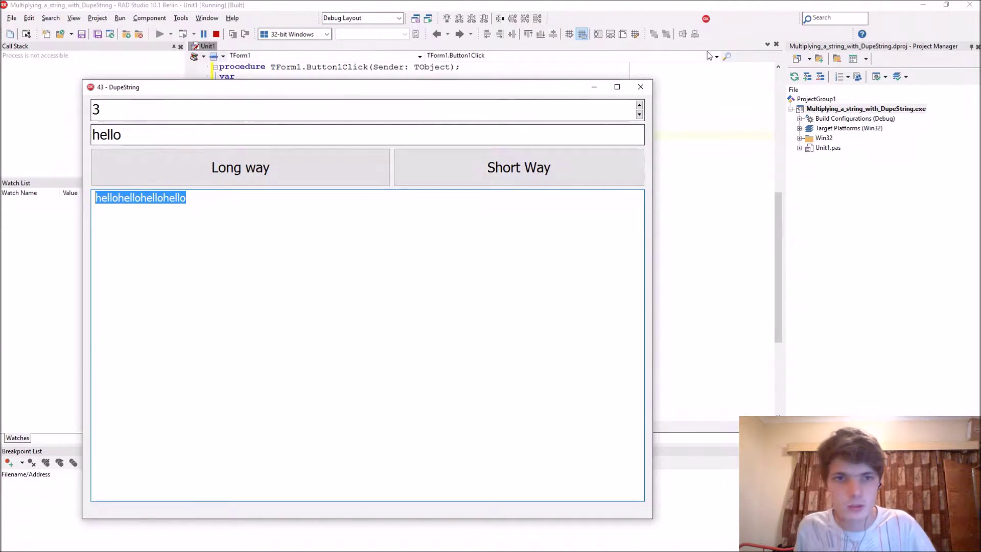
click(639, 86)
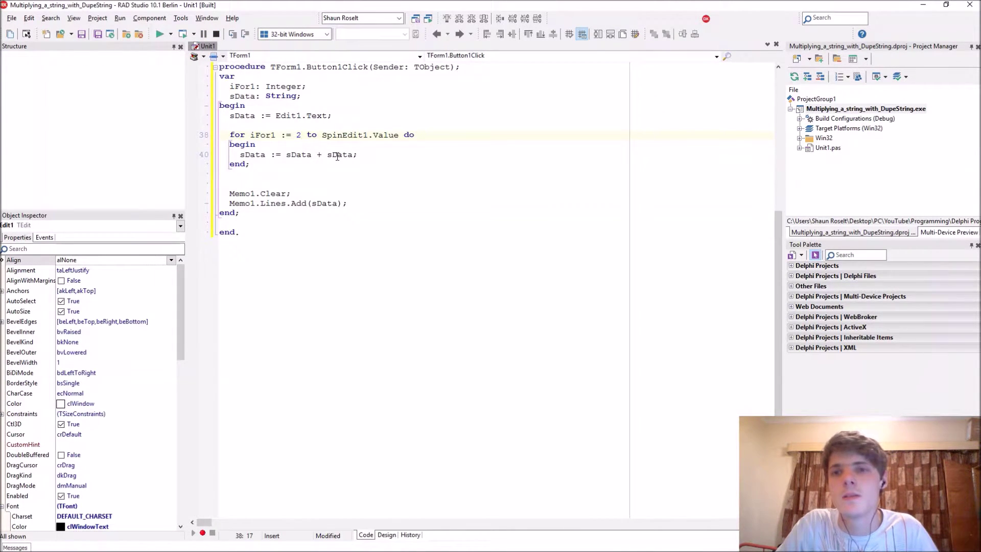
mouse_move(301, 155)
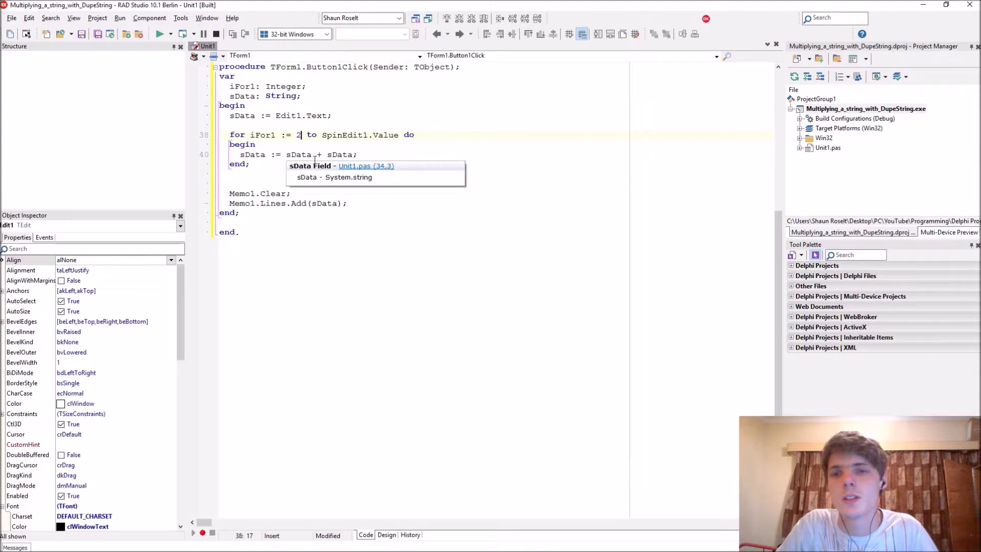
Replace the second sData on line 40 with Edit1.Text and run with F9.
double_click(334, 156)
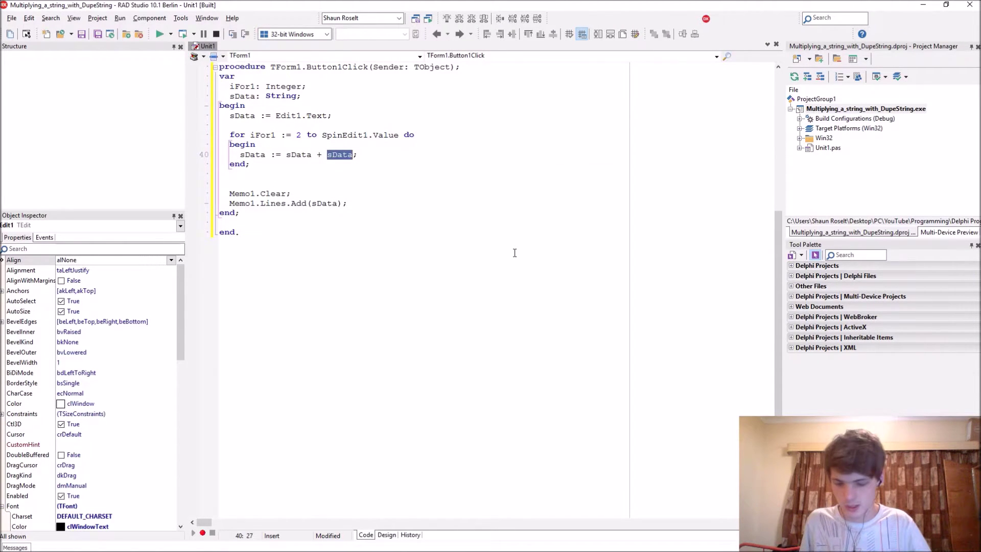
text(Edit1.Text)
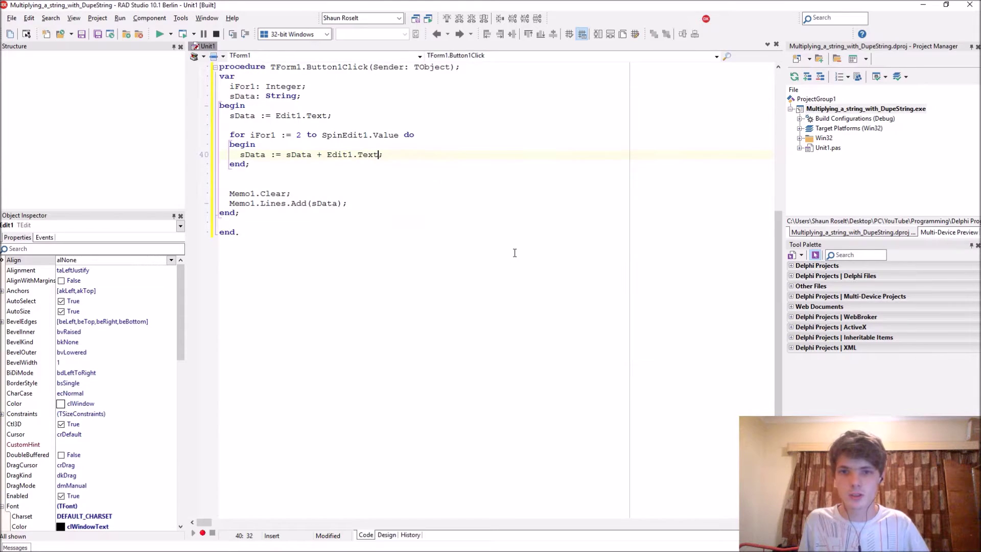
click(301, 135)
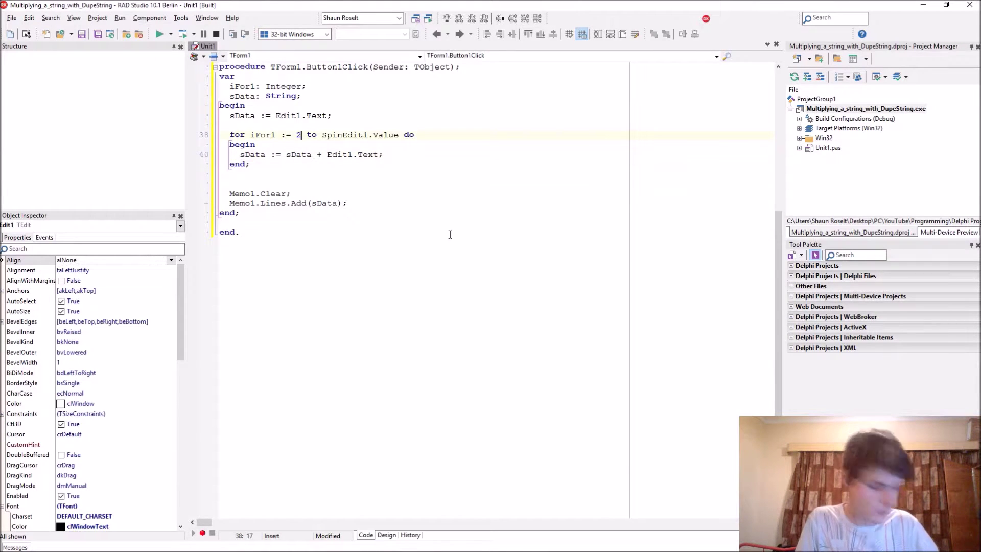
key(F9)
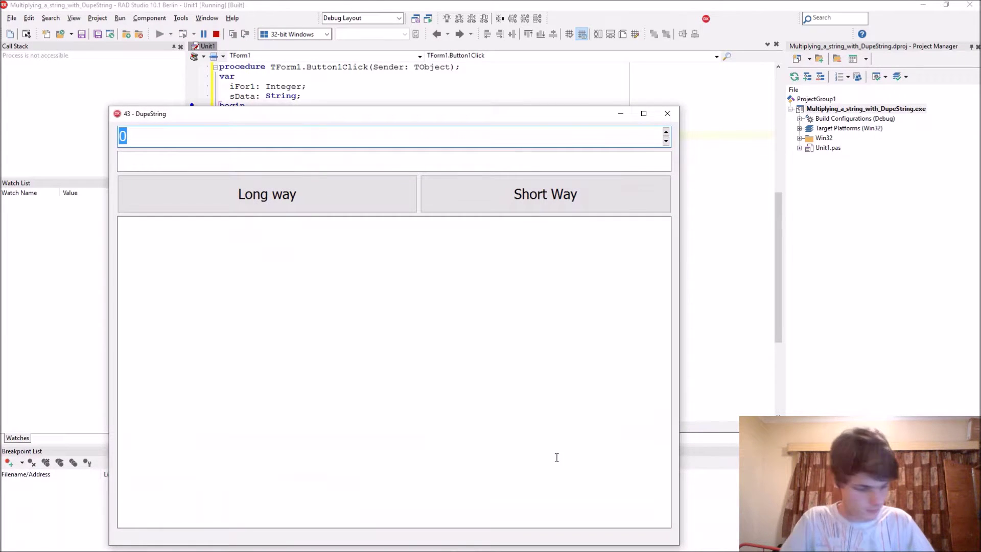
text(3)
Run Long way with 'hello' at counts 3 and 10, then select the repeated memo text.
click(272, 162)
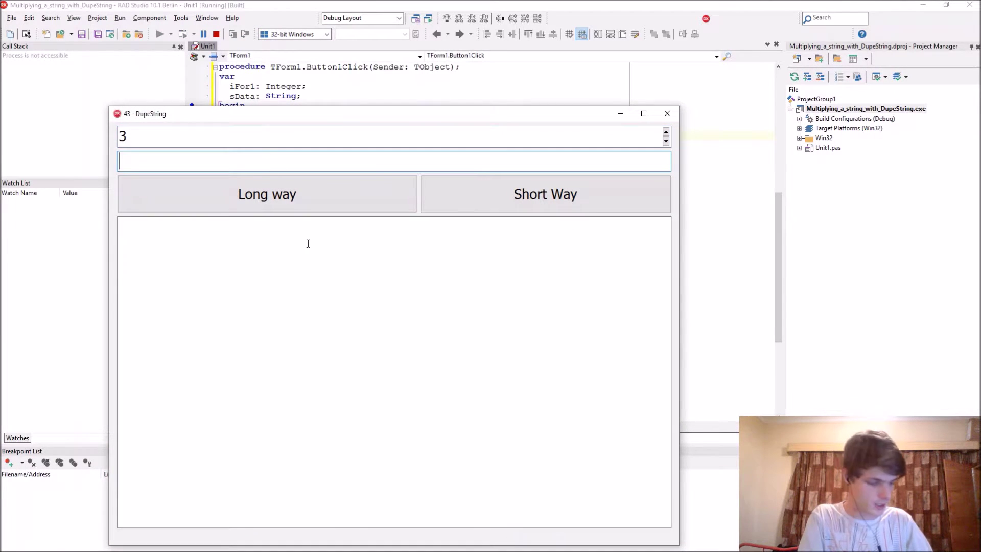
text(hello)
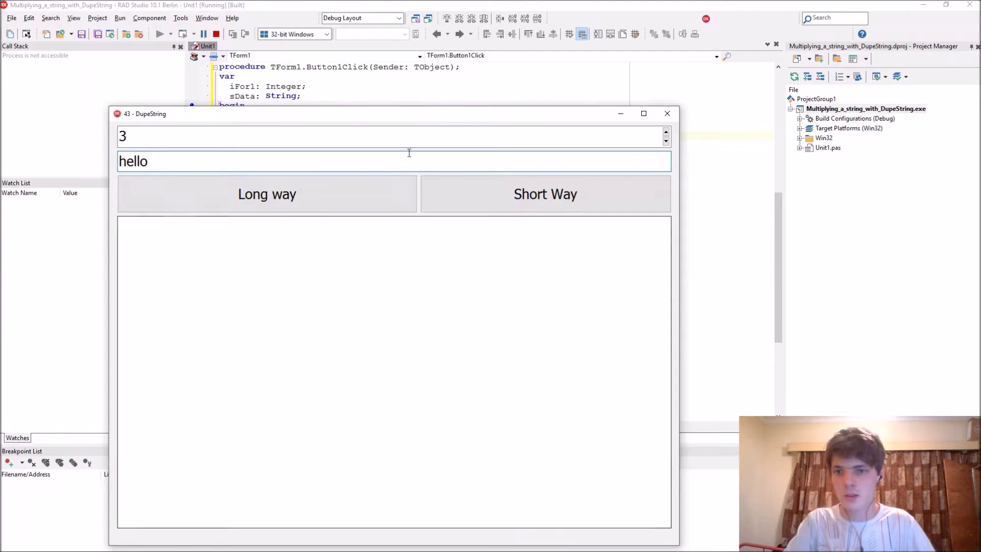
click(297, 195)
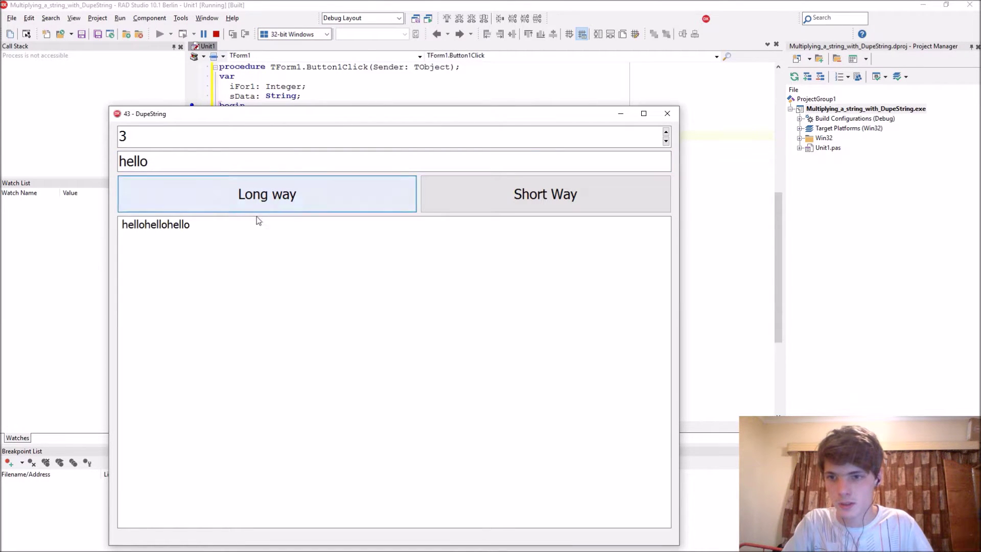
double_click(230, 137)
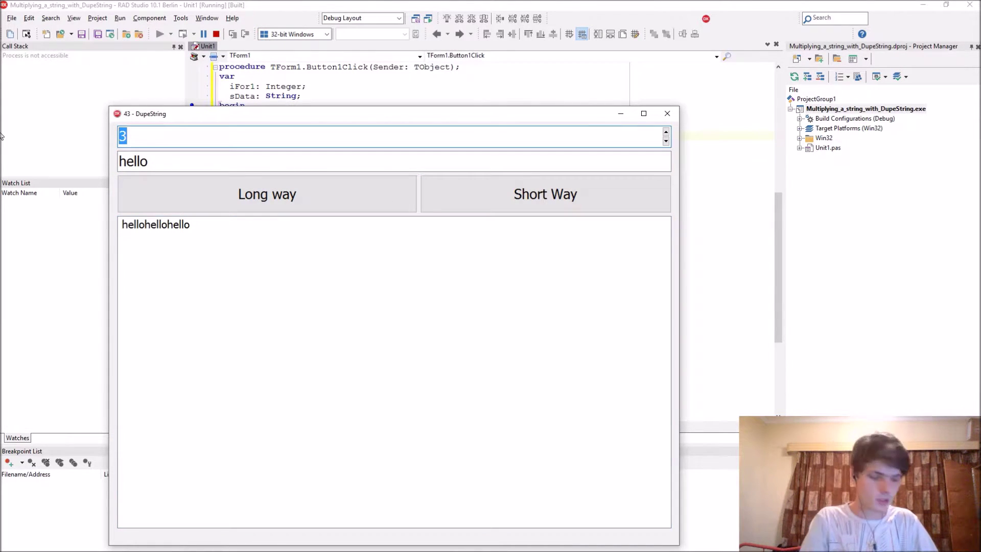
text(10)
click(270, 192)
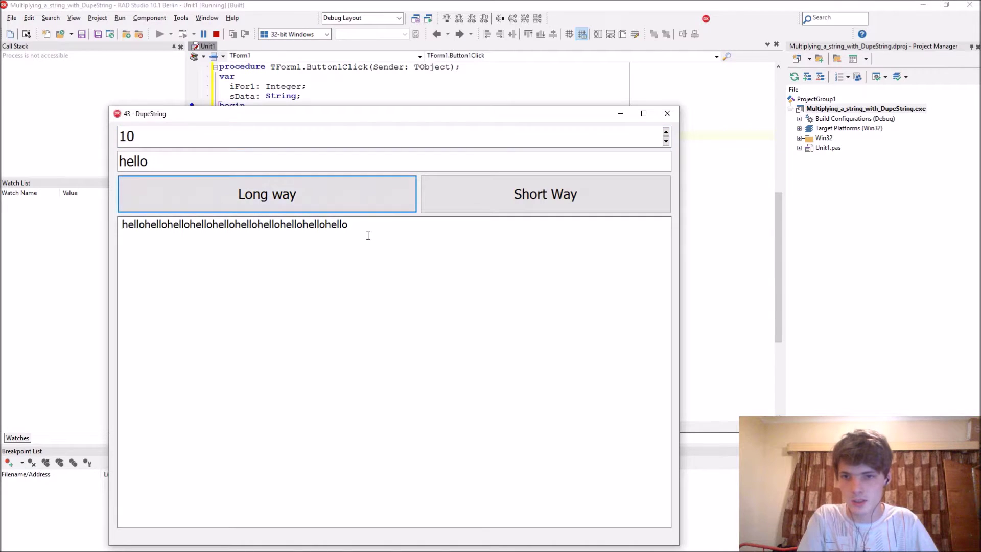
drag(356, 225, 268, 227)
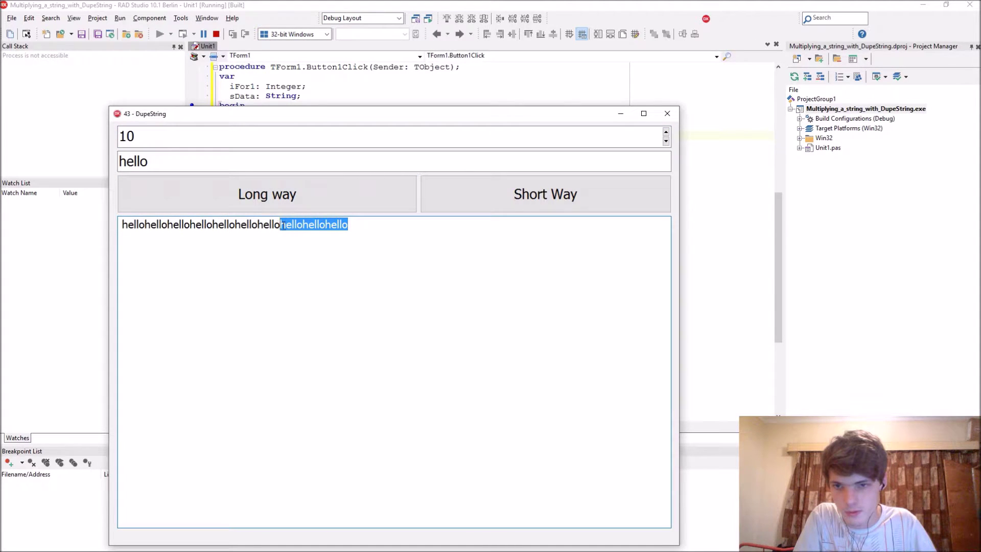
drag(259, 224, 121, 225)
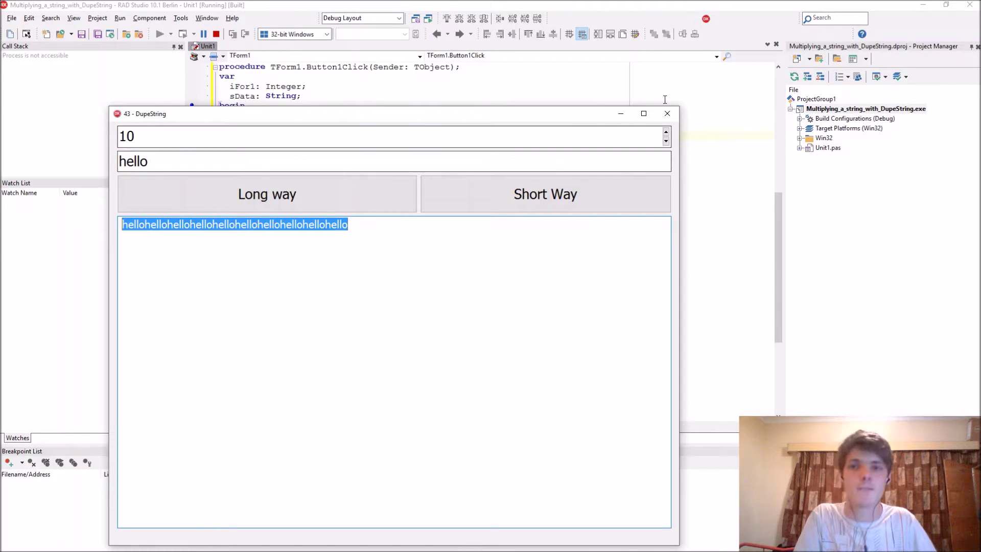
Close the running DupeString app and clear the code selection in Button1Click.
click(670, 115)
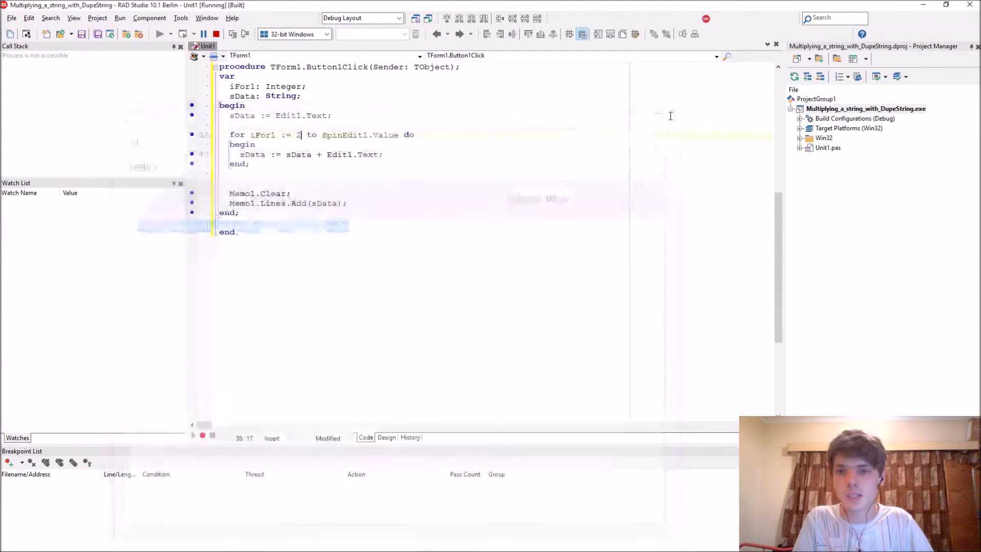
drag(349, 203, 173, 85)
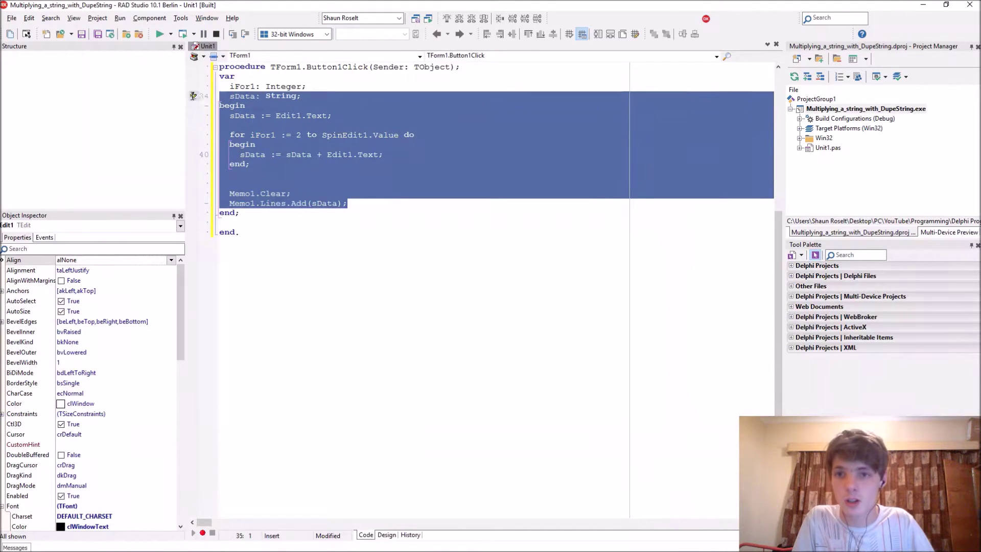
click(414, 166)
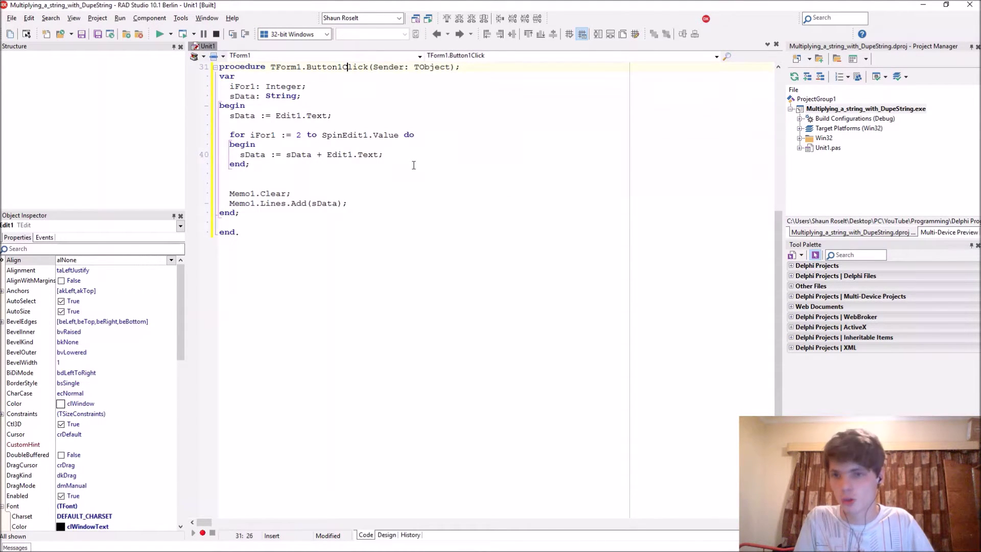
Select the Short Way button in the form designer and show its Events.
key(F12)
double_click(635, 152)
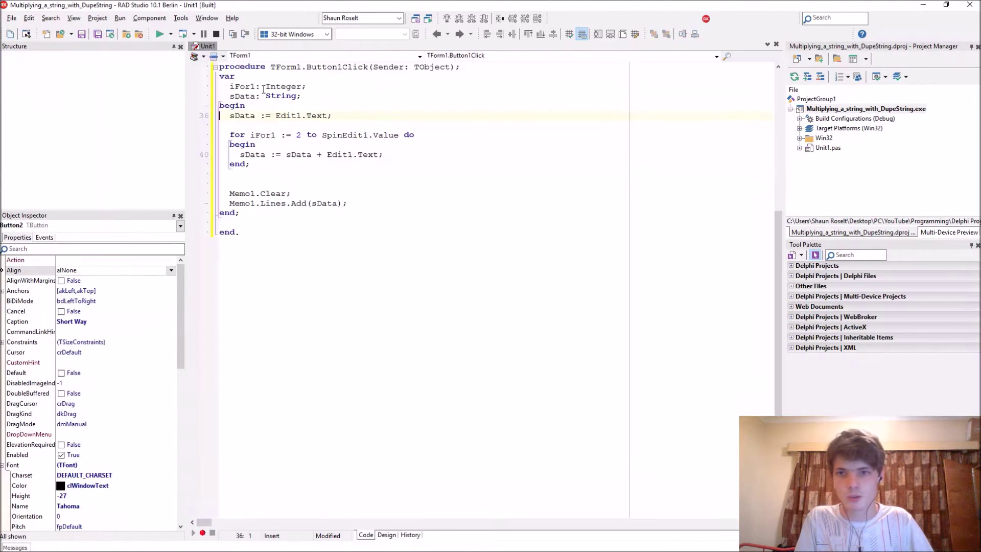
key(F12)
click(44, 237)
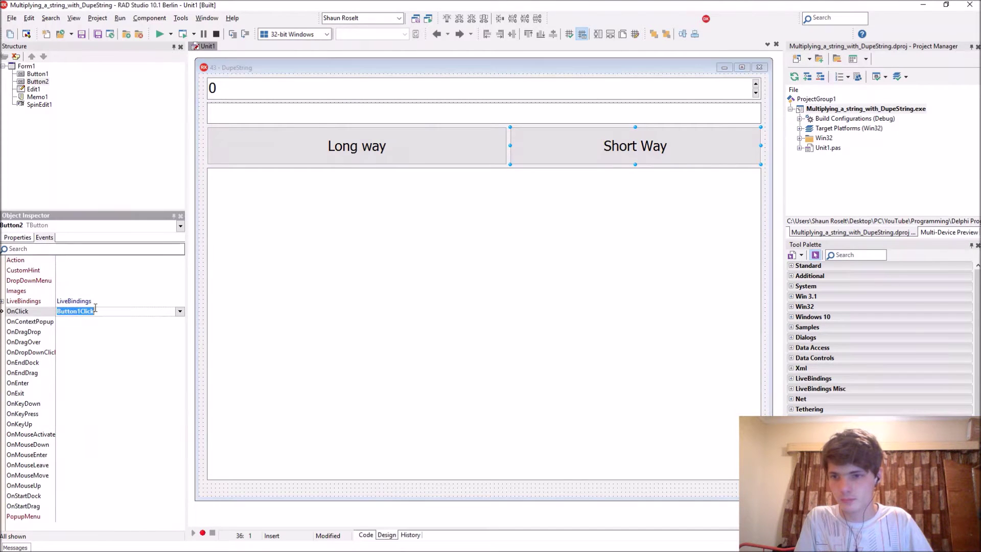
Create the Short Way click handler Button2Click containing Memo1.Clear;.
click(114, 322)
double_click(695, 139)
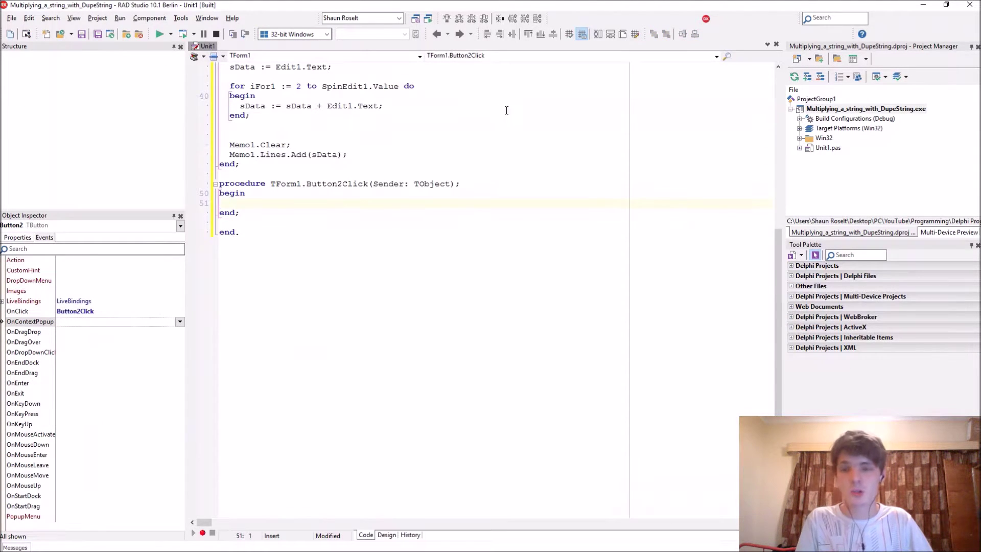
scroll(478, 132, down, 2)
text(Memo1)
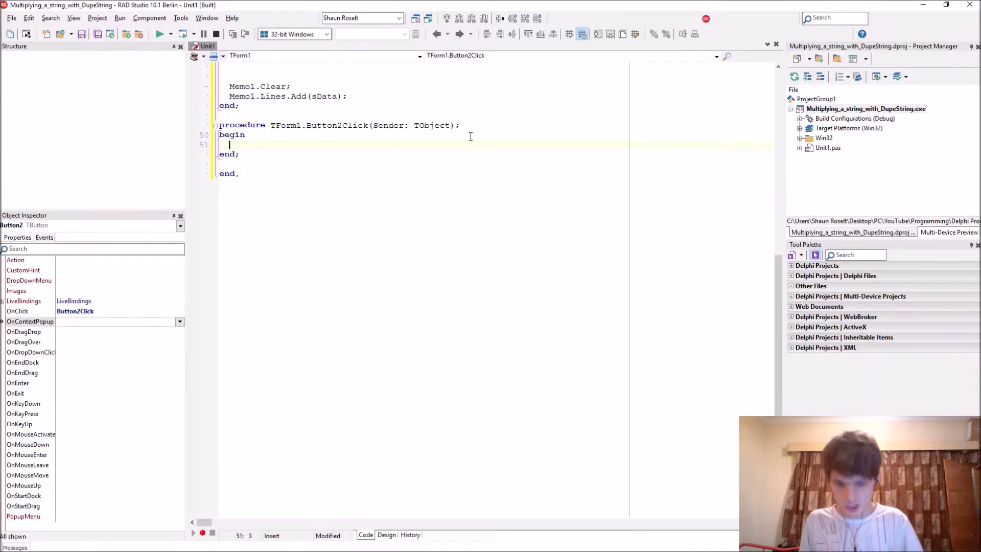
text(.cl)
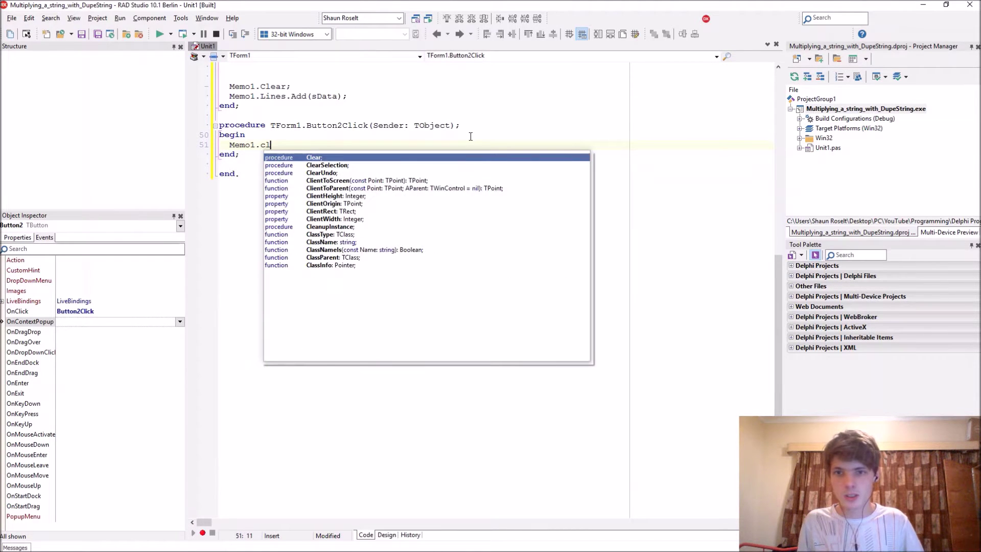
key(Return)
text(;)
key(Return)
text(Memo1.)
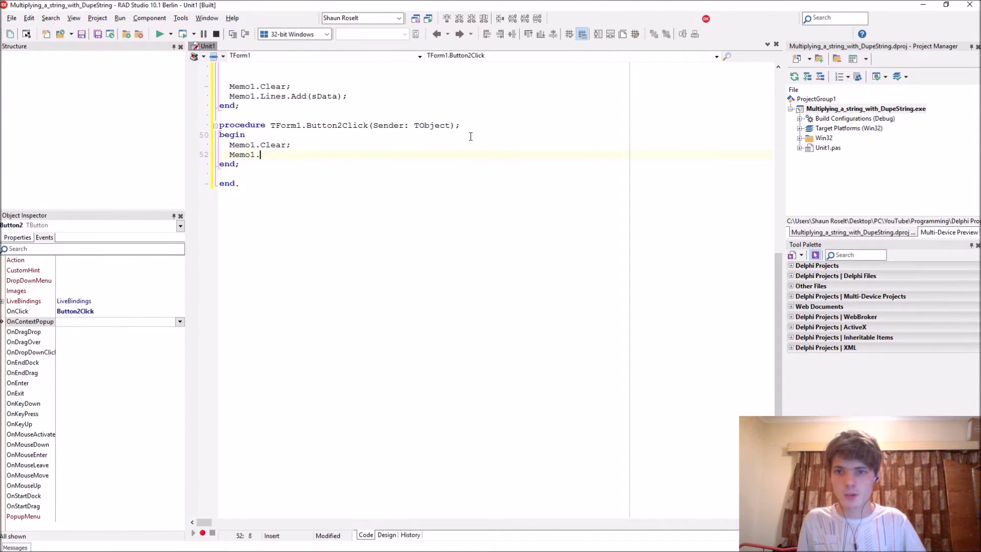
key(BackSpace)
key(BackSpace)
key(BackSpace)
Declare var sData: String, begin 'sData := DupeString', and add StrUtils to uses.
click(469, 125)
key(Return)
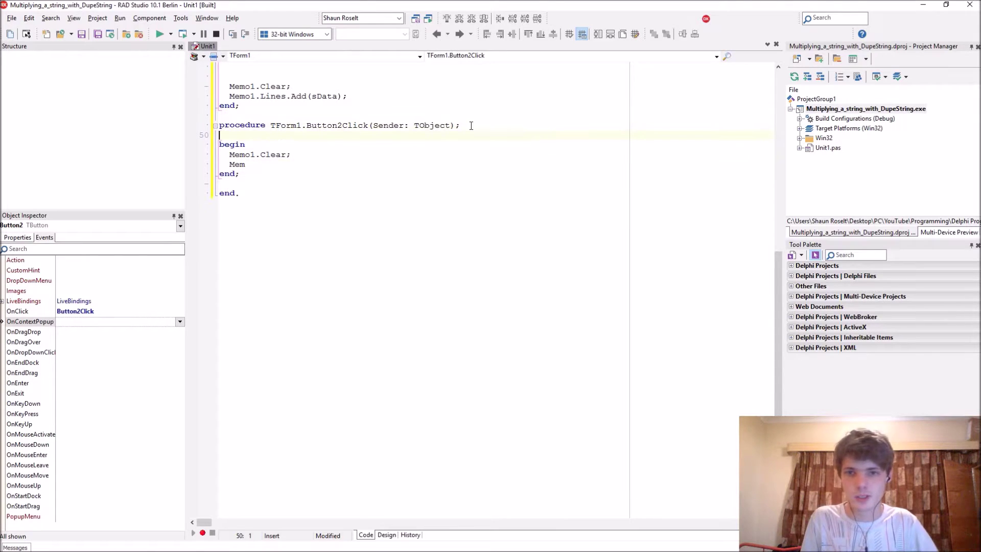
text(var)
key(Return)
text(sData: String)
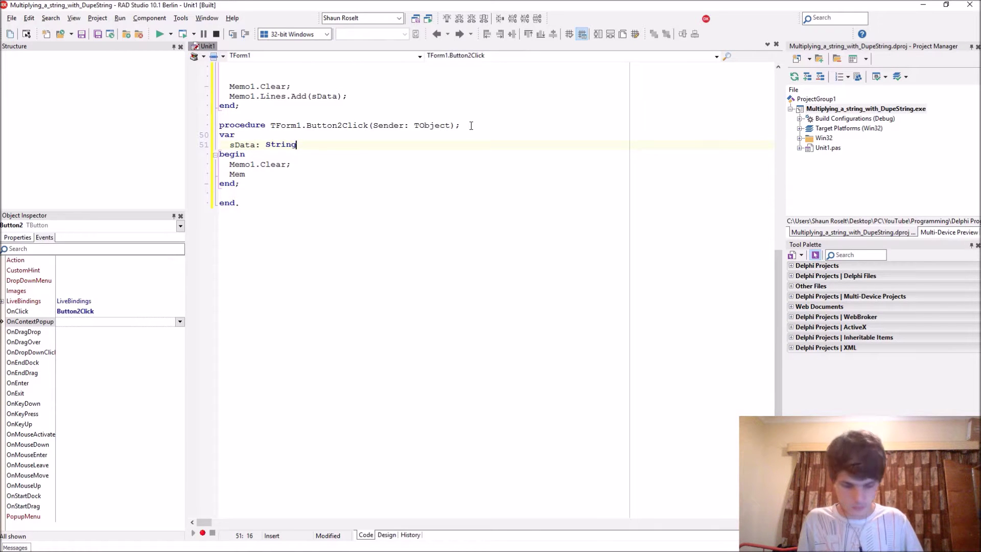
text(;)
key(Down)
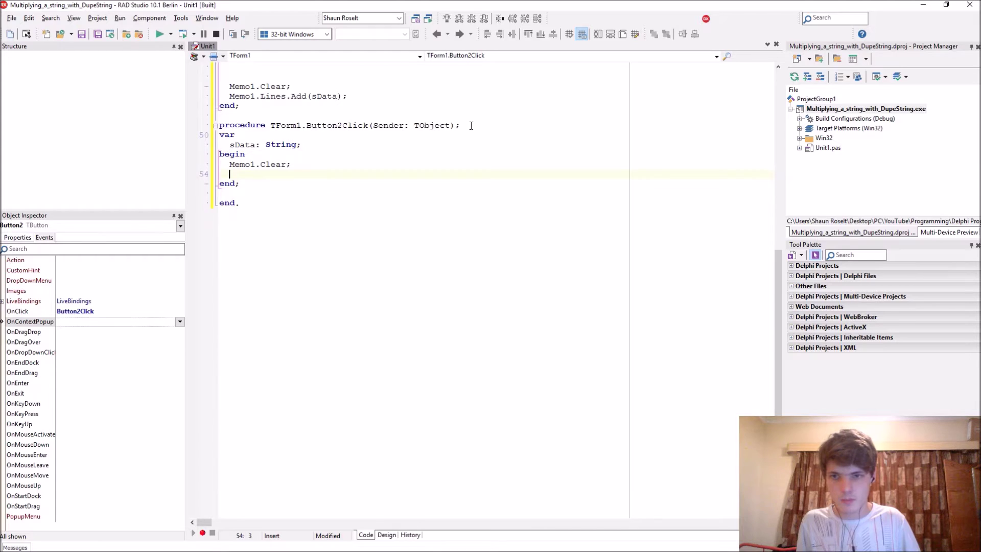
key(Return)
text(sData)
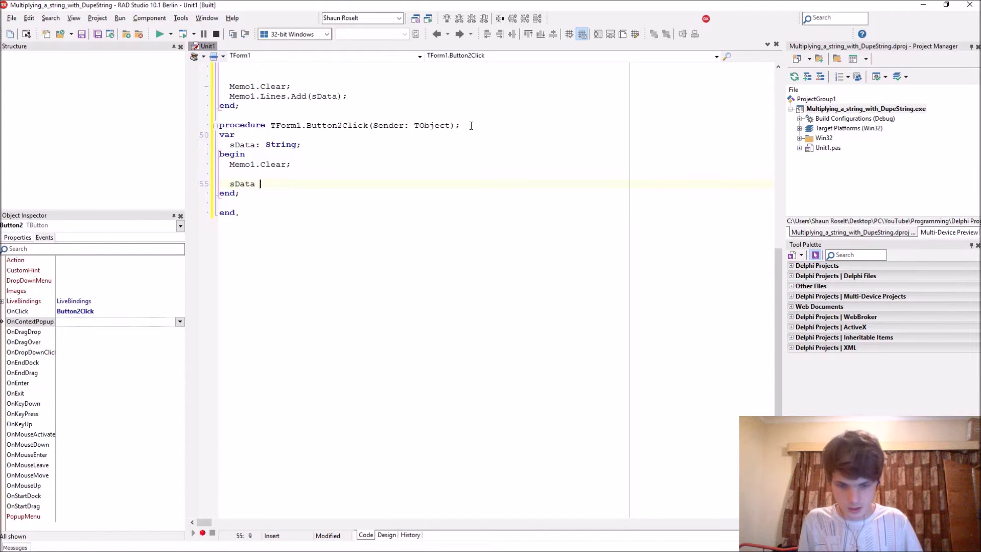
text(:= Dupe)
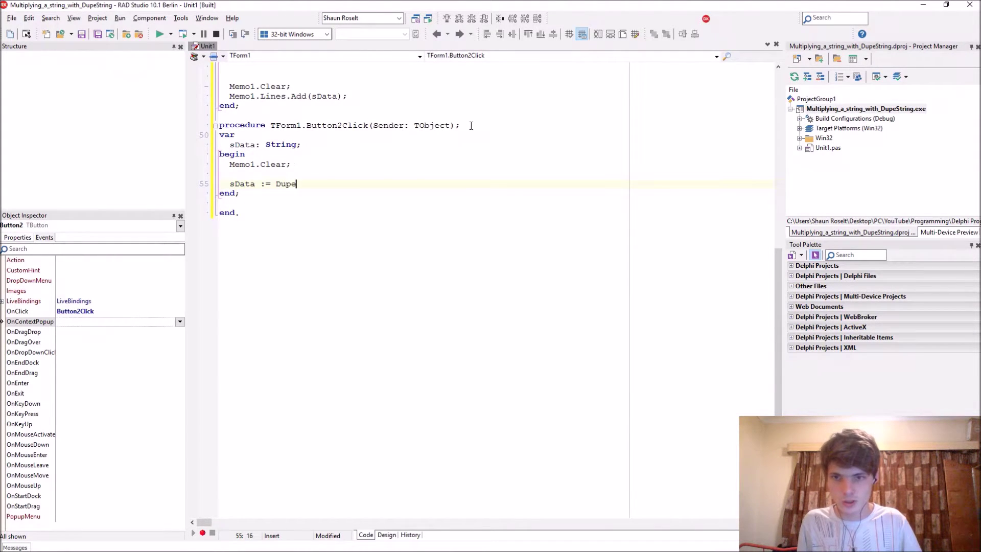
text(String()
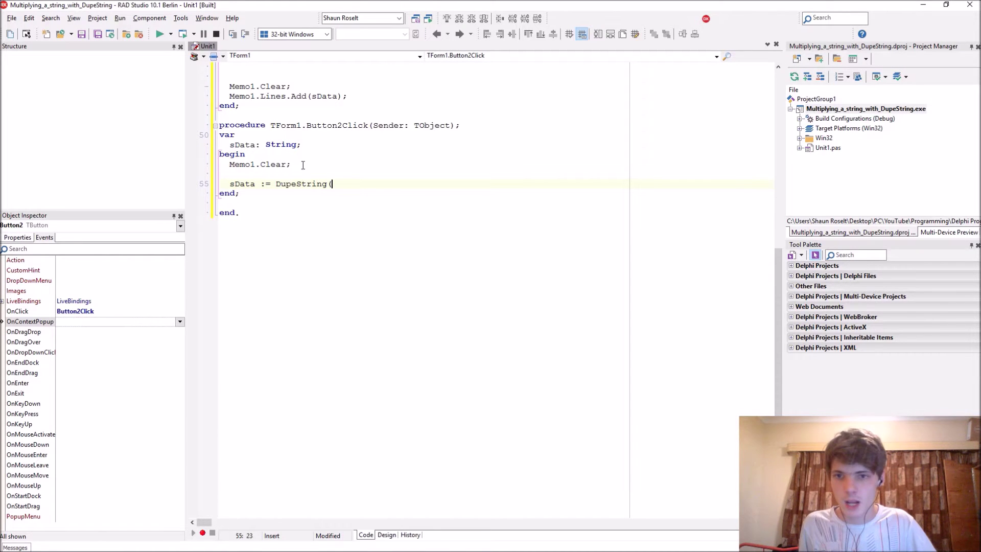
scroll(302, 164, up, 5)
scroll(444, 222, up, 5)
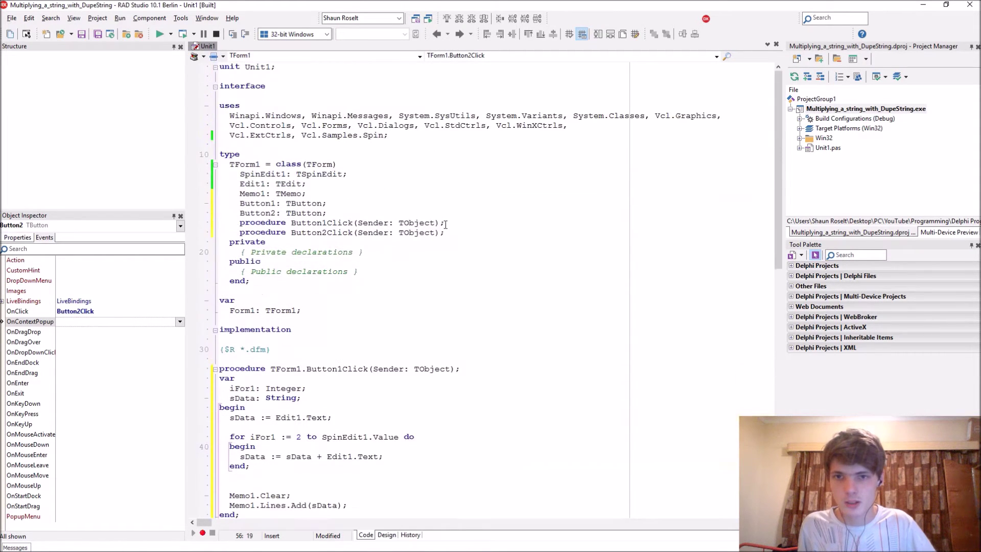
click(382, 136)
text(, Str)
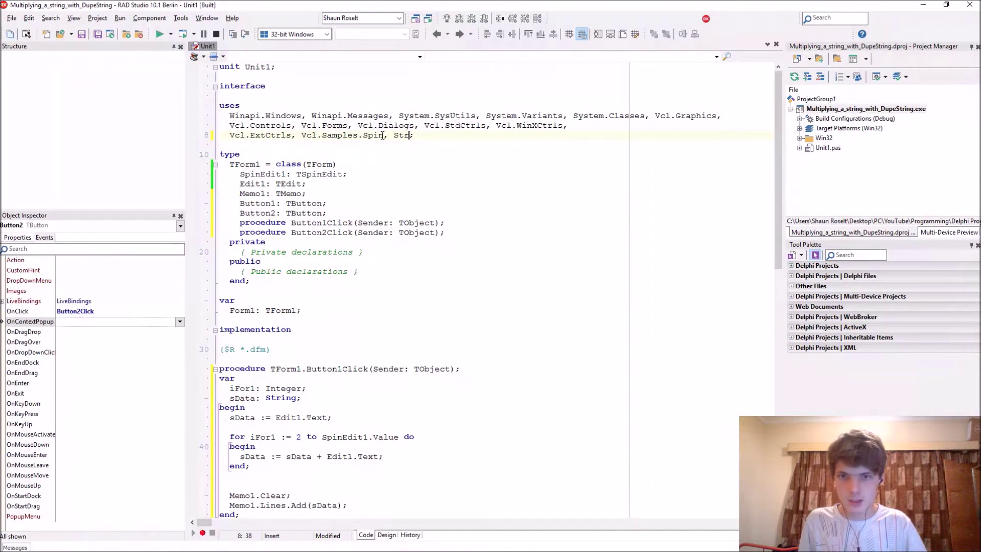
text(Utyi)
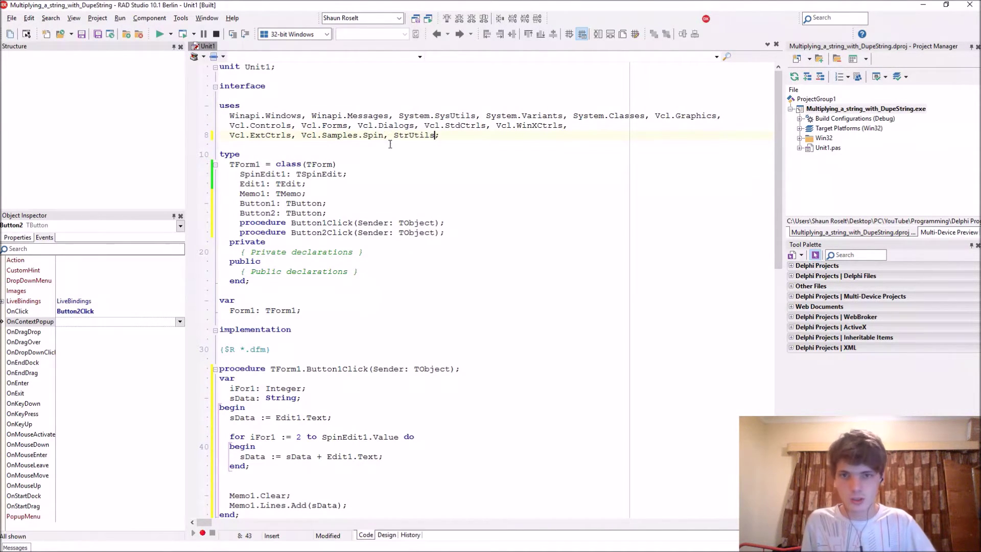
scroll(390, 144, down, 5)
scroll(326, 223, down, 5)
Complete the call as sData := DupeString(Edit1.Text, SpinEdit1.Value);.
click(331, 242)
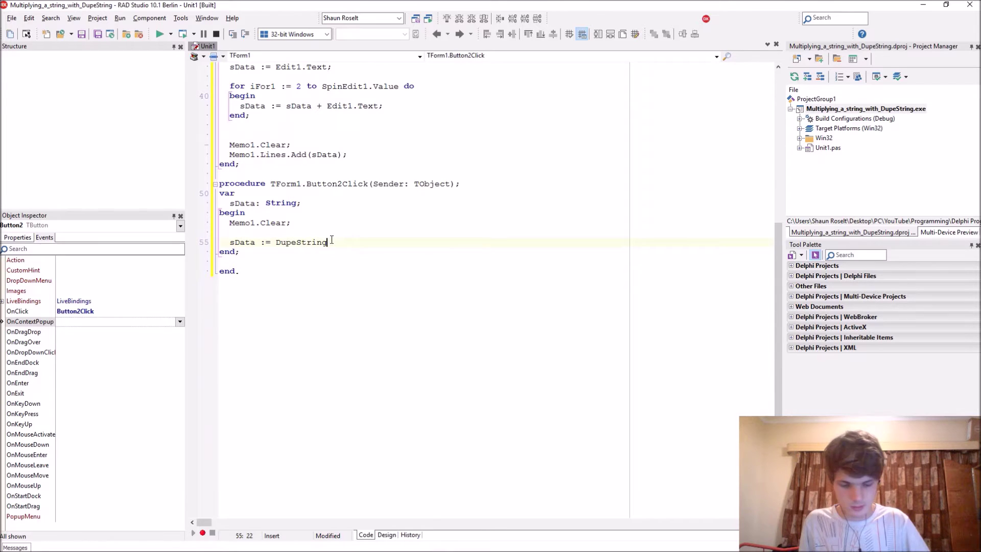
key(ctrl+shift+space)
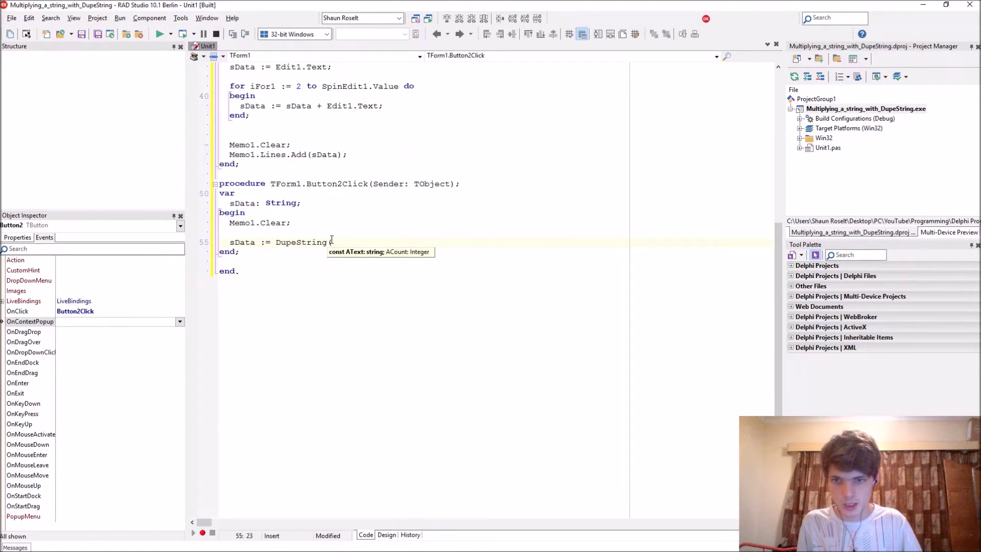
text(.Te)
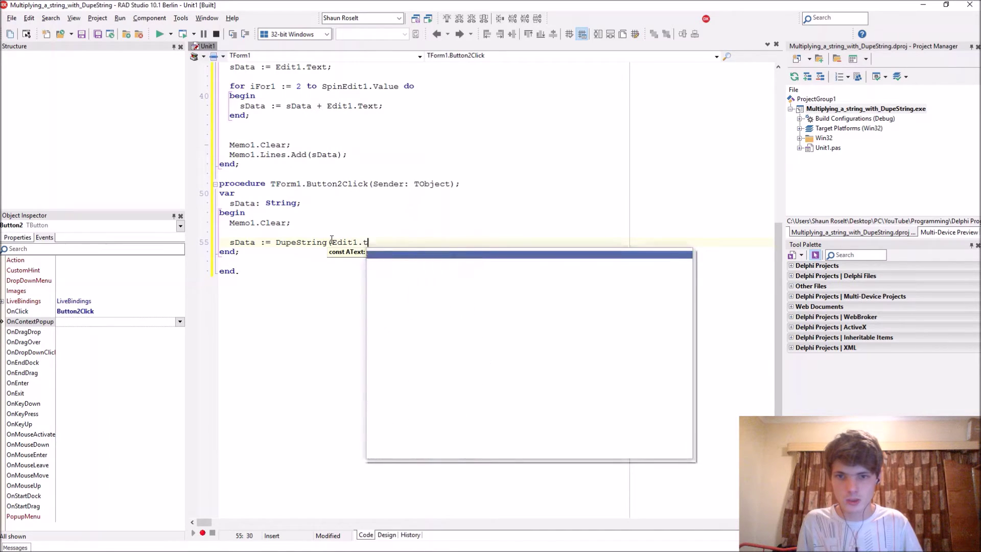
text(Text,SpinEdit1)
key(Return)
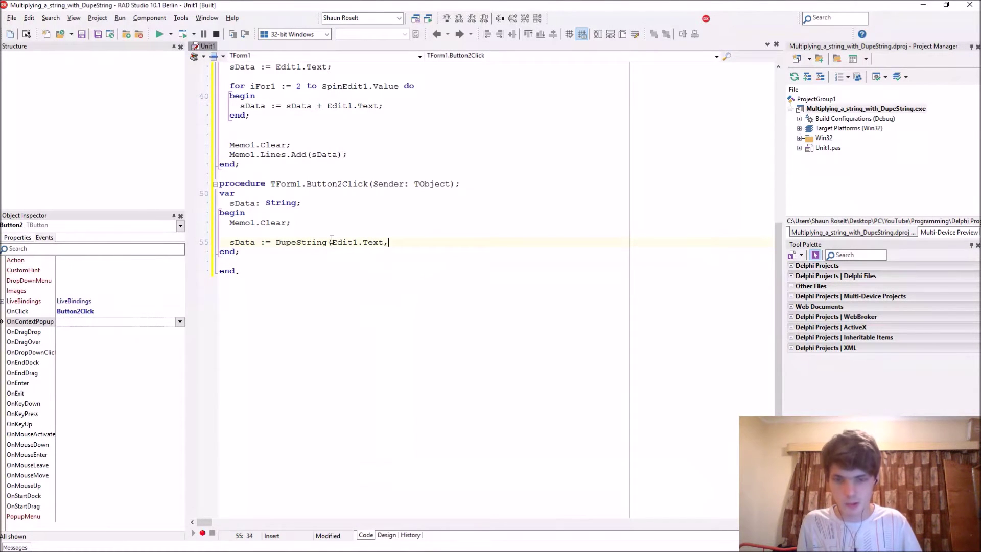
text(.V)
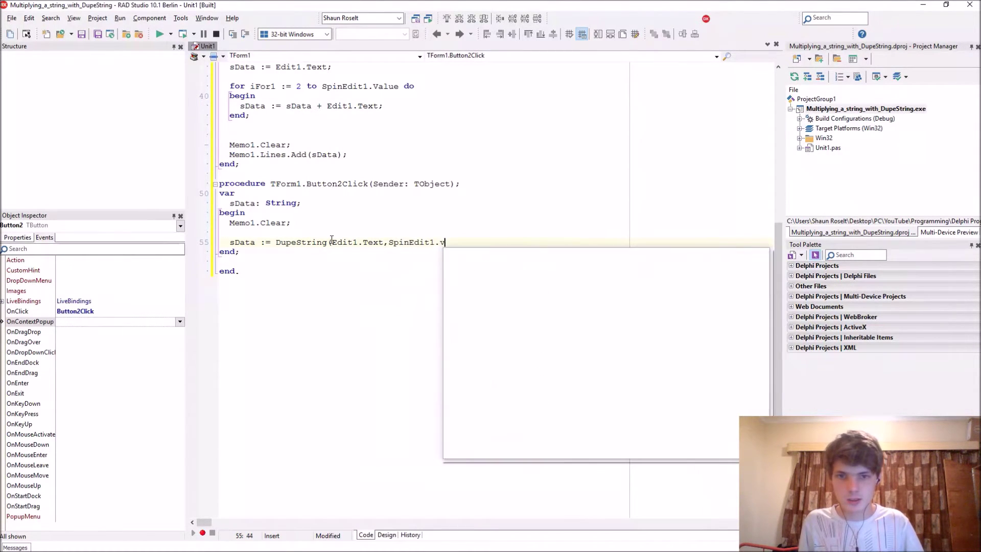
key(Return)
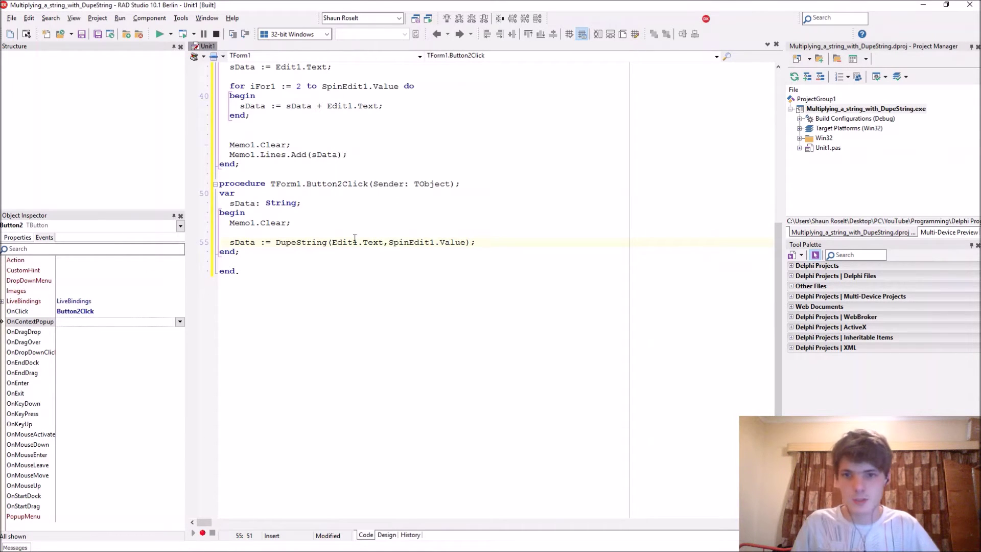
drag(383, 242, 331, 242)
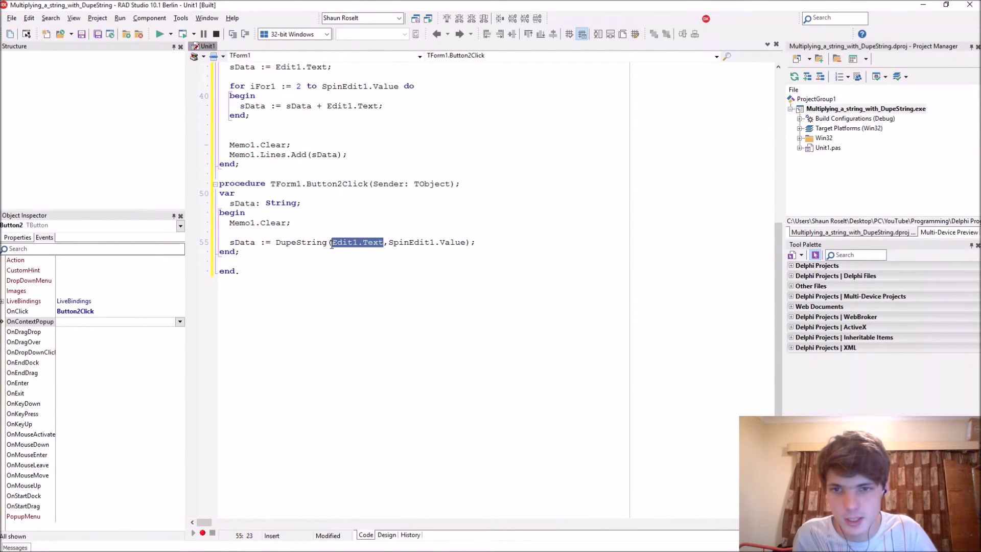
drag(468, 243, 393, 243)
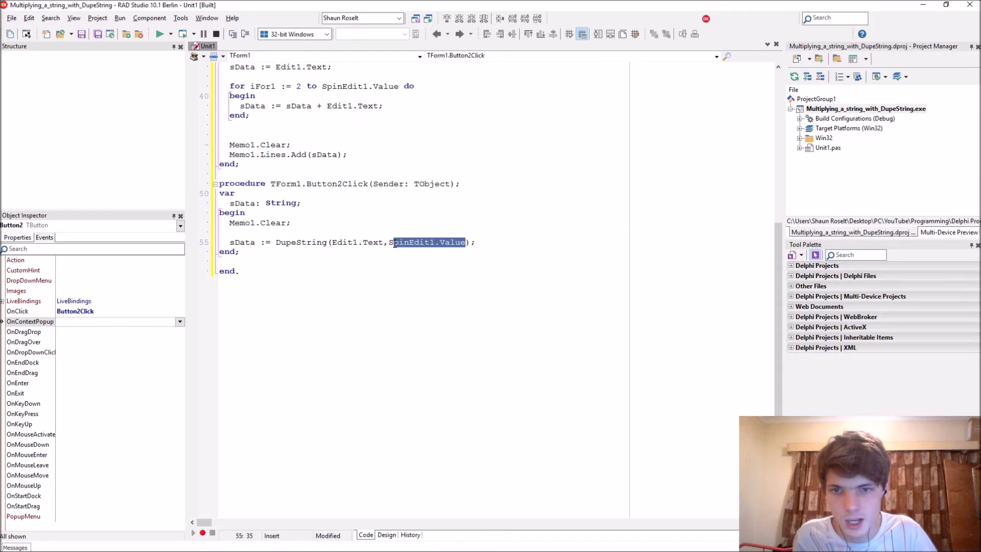
Copy Memo1.Lines.Add(sData); from Button1Click below the DupeString line, then build and run.
click(497, 242)
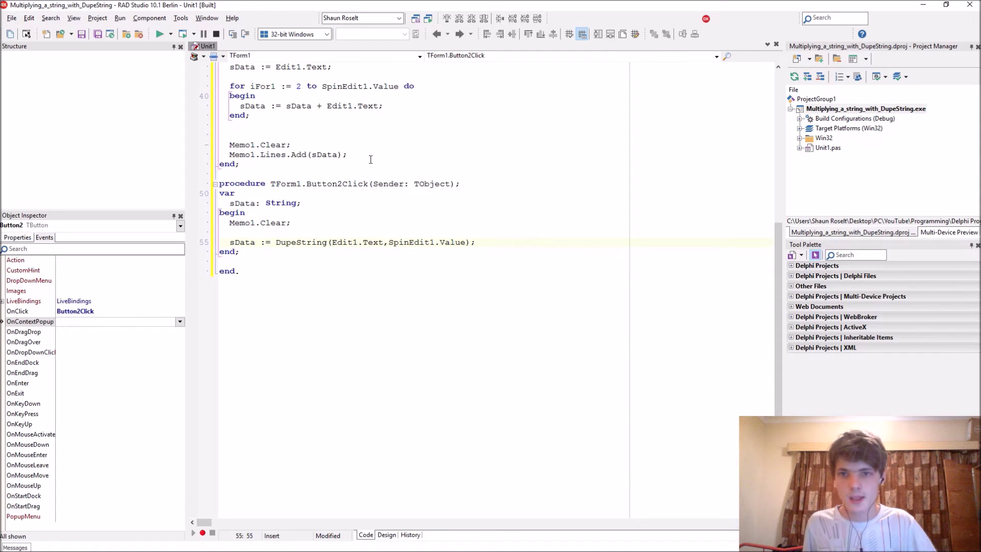
drag(349, 154, 364, 144)
key(ctrl+c)
click(500, 242)
key(Return)
key(ctrl+v)
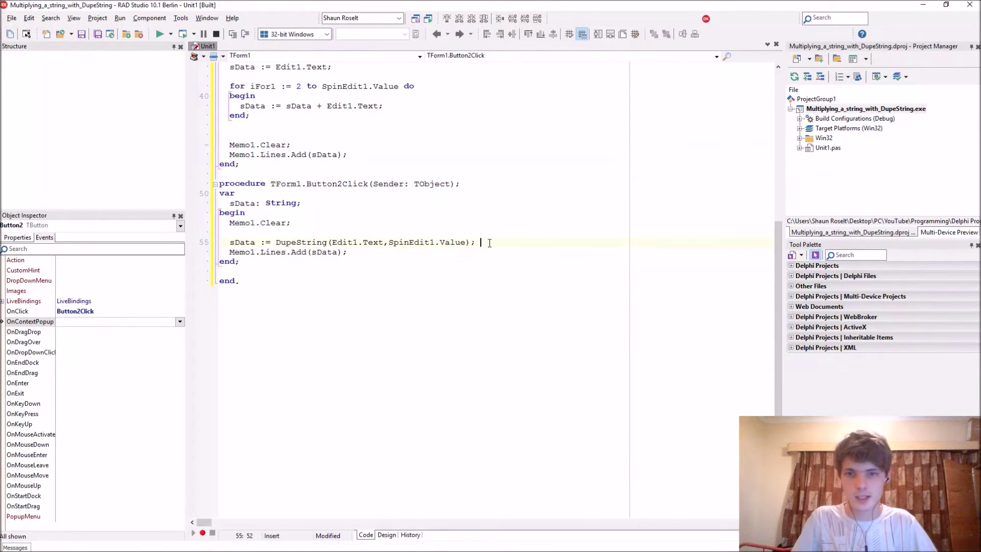
key(Return)
key(F9)
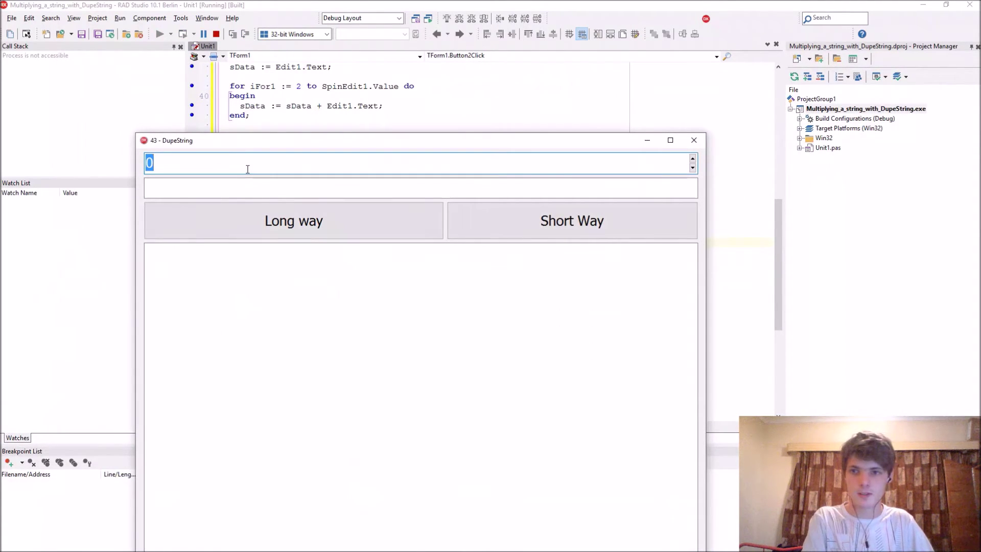
text(4)
Repeat 'Hello' four times with both Long way and Short Way.
click(221, 185)
text(Hello)
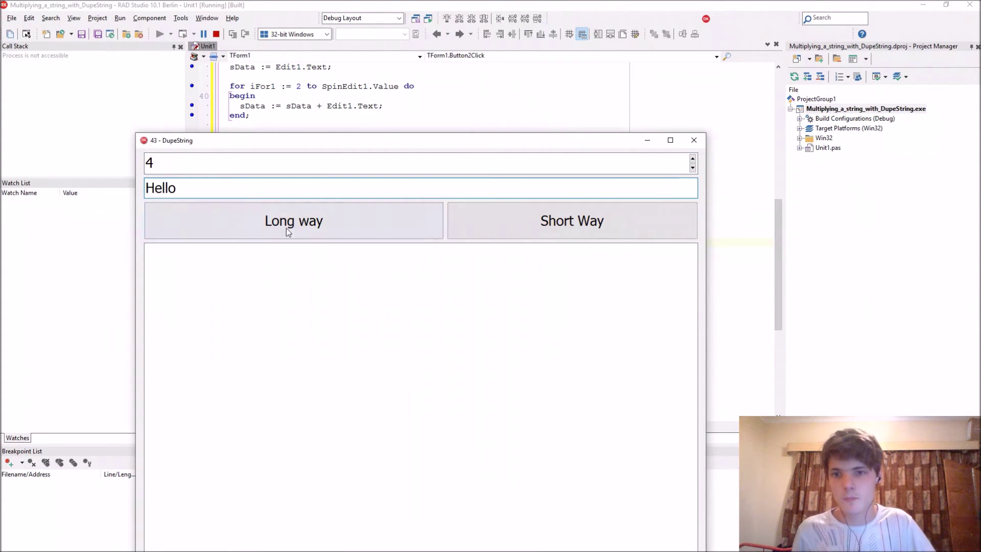
click(293, 221)
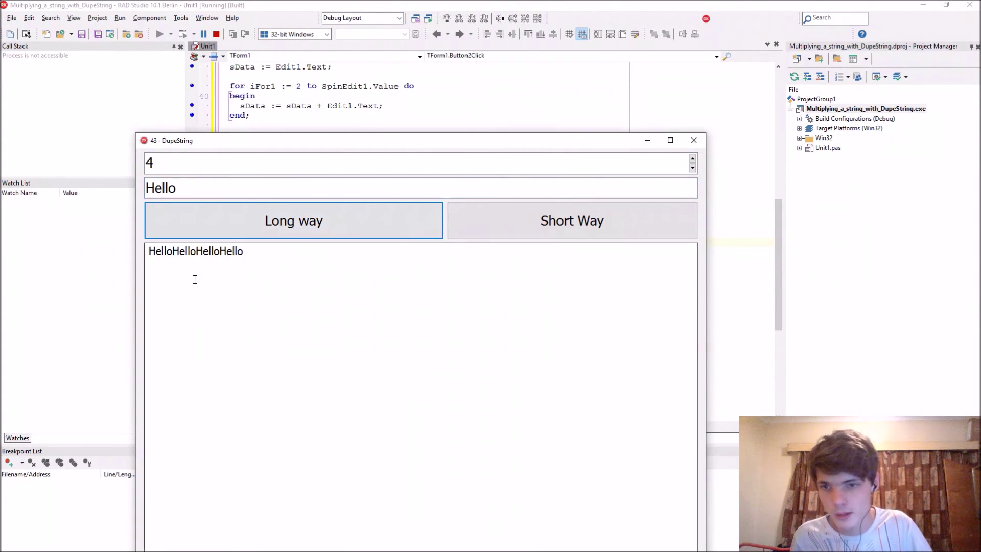
click(571, 220)
click(268, 261)
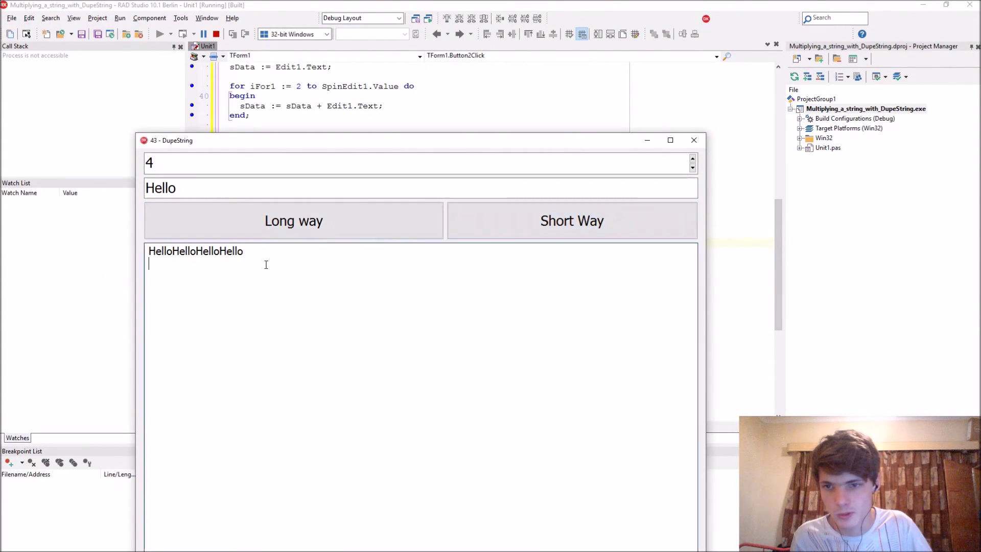
Replace the text with 'Bye', repeat it with Short Way, then close the app.
click(195, 190)
drag(178, 187, 144, 188)
text(Bye)
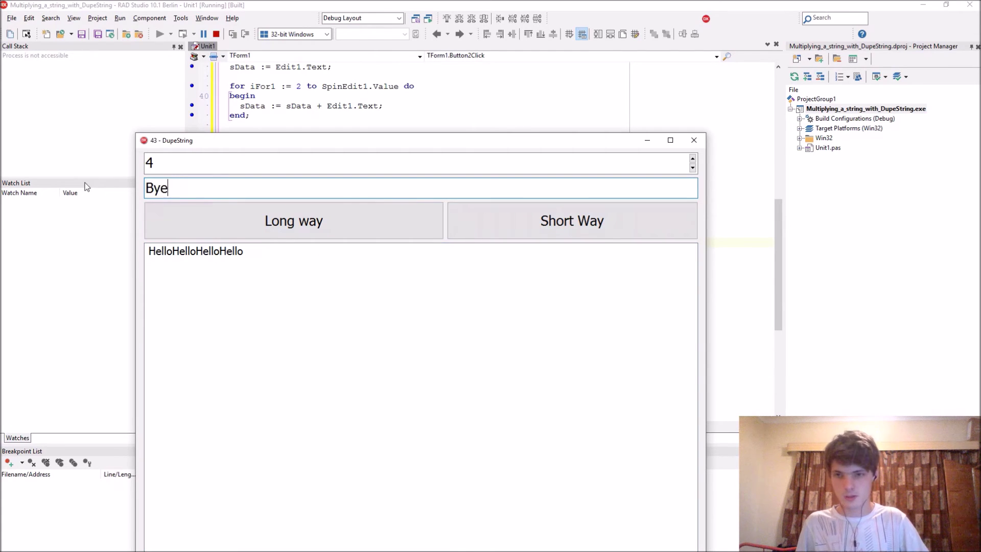
click(560, 223)
click(269, 264)
drag(605, 141, 628, 68)
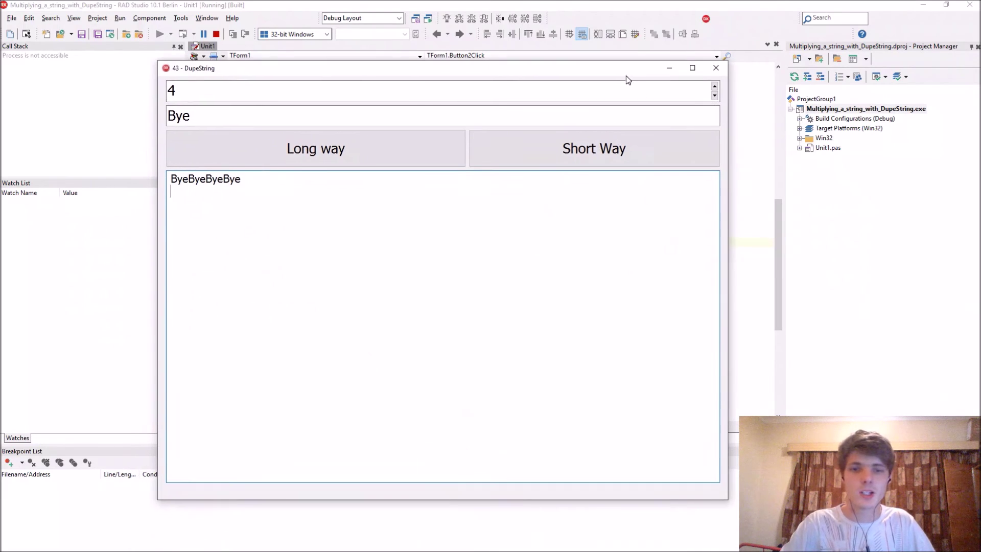
click(715, 69)
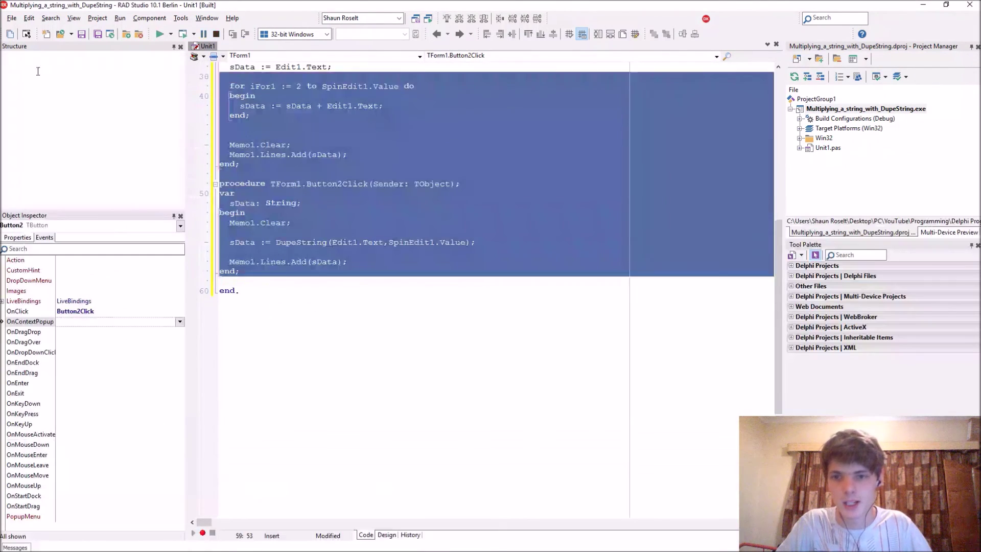
Deselect the code and delete the duplicate blank line after the loop's end;.
click(428, 125)
key(F12)
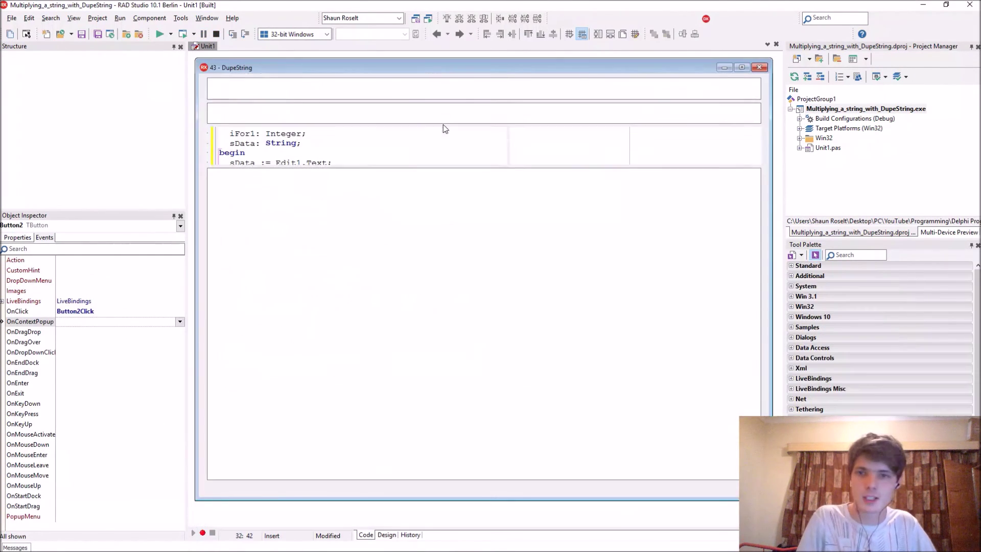
key(F12)
key(BackSpace)
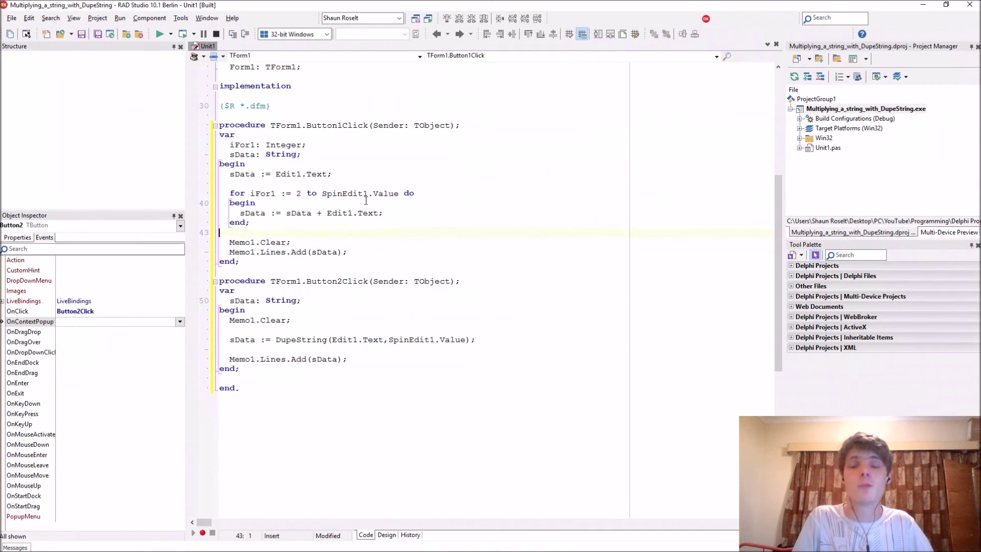